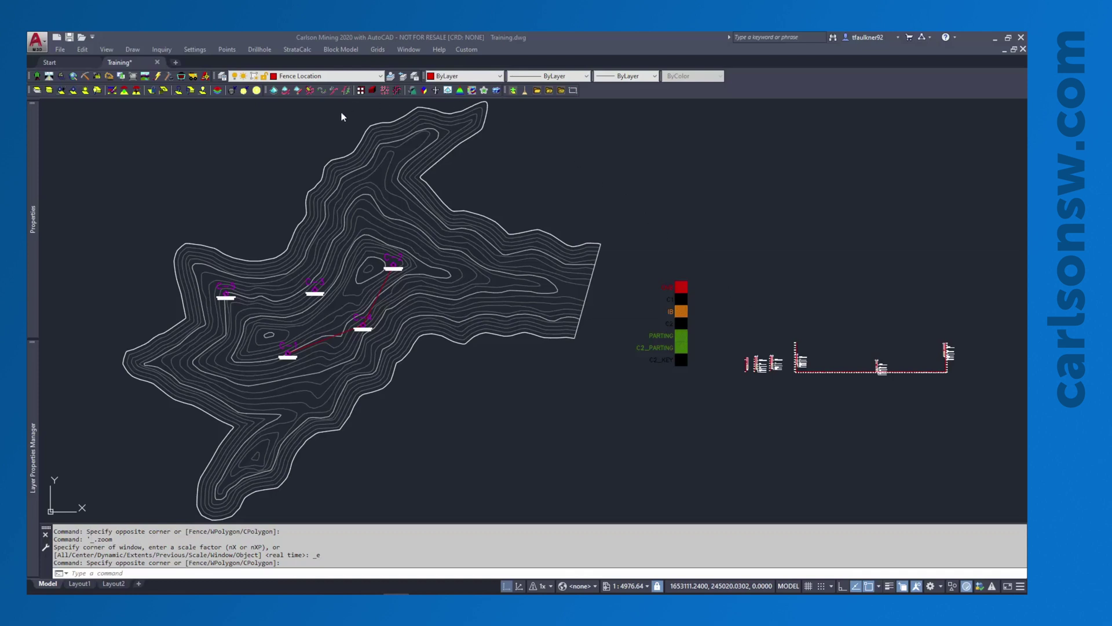
Step: Open Carlson Configure from the Settings menu and move its dialog to the left
left_click(197, 52)
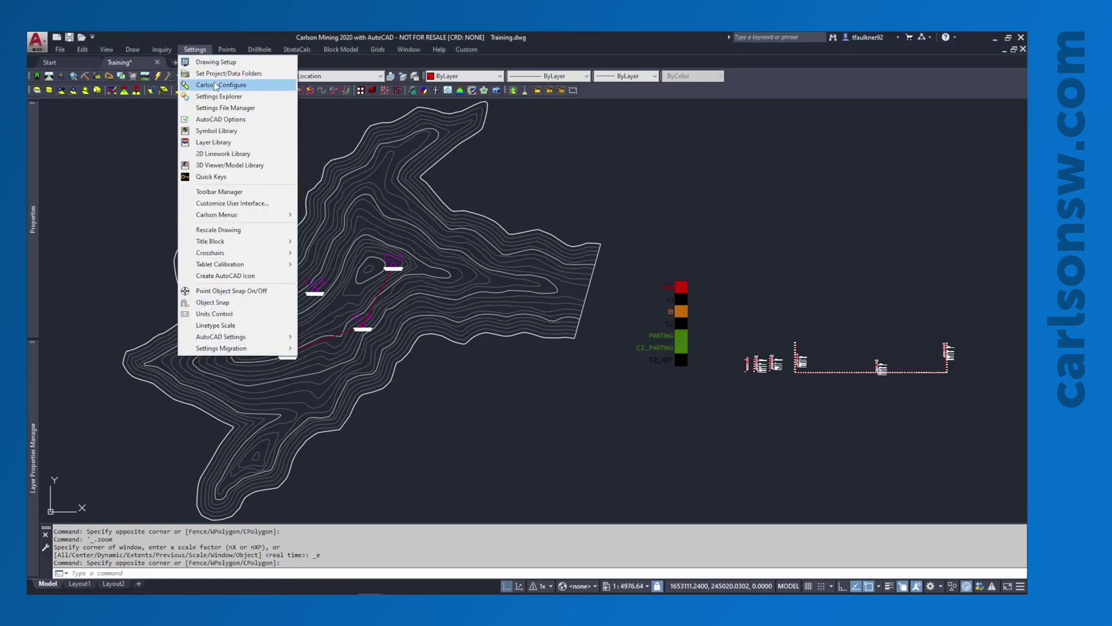
left_click(216, 86)
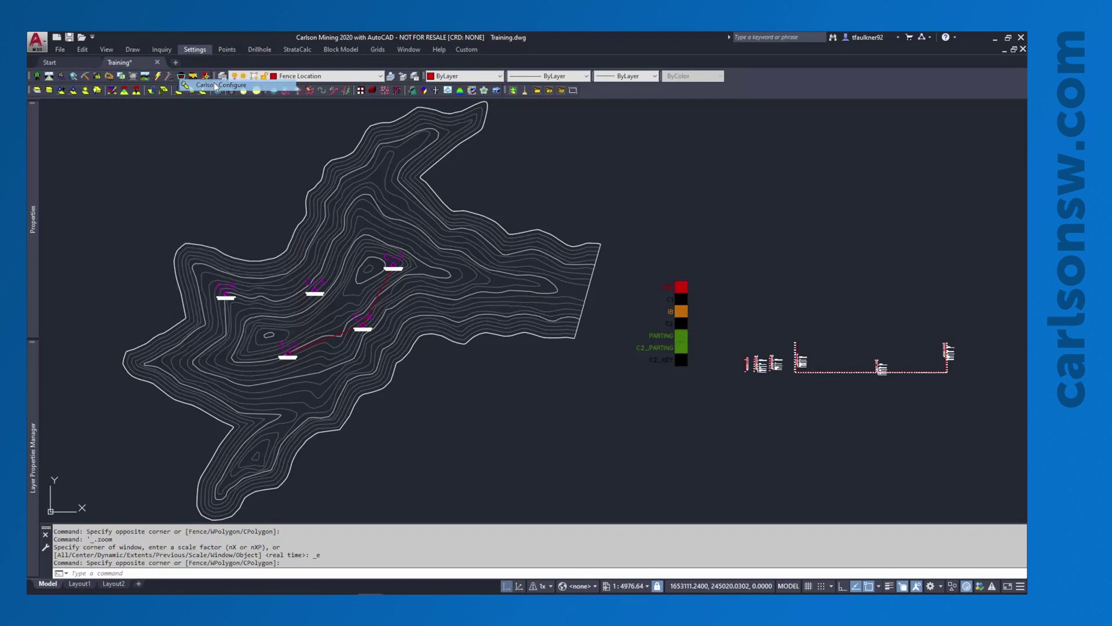
left_click_drag(507, 261, 275, 245)
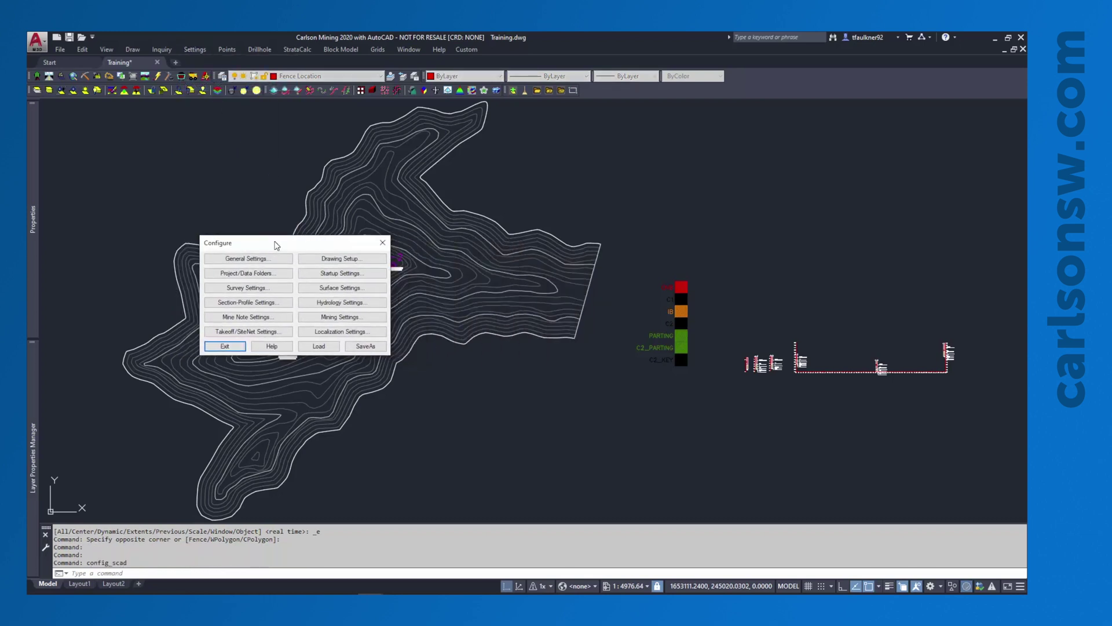
left_click(273, 348)
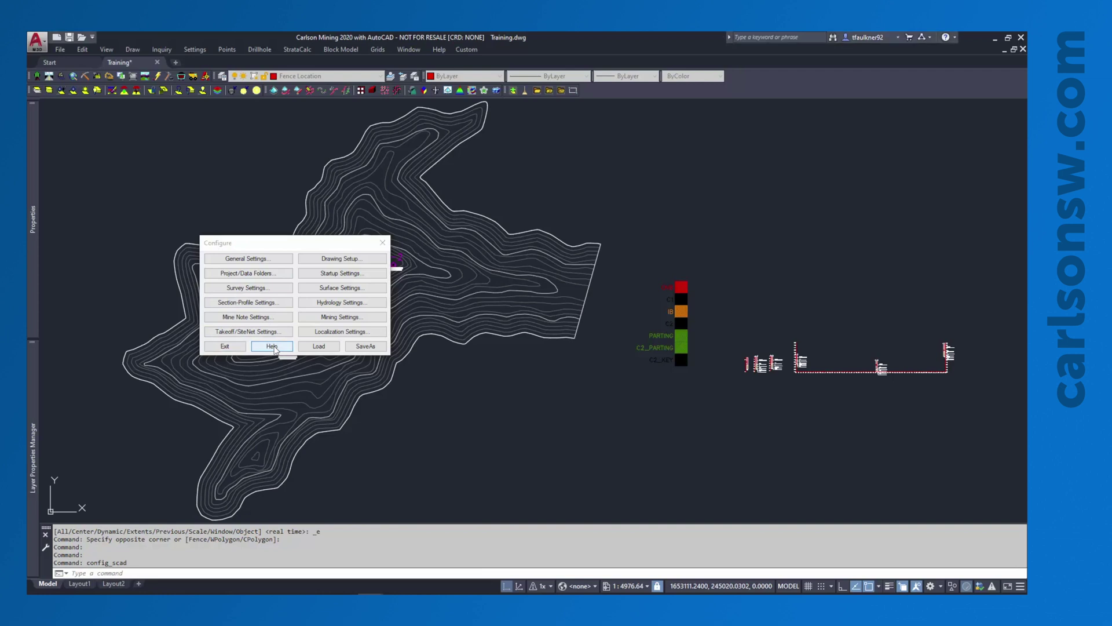
Step: Show Mining Settings beside the Carlson Configure help page, with both windows side by side
left_click(316, 322)
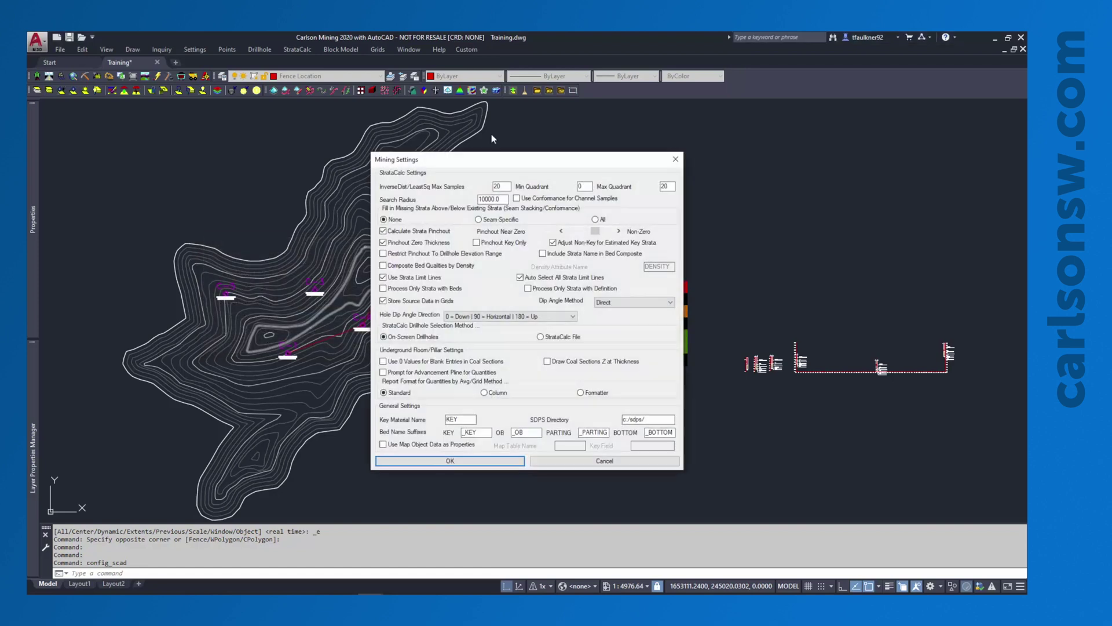
left_click_drag(512, 159, 204, 157)
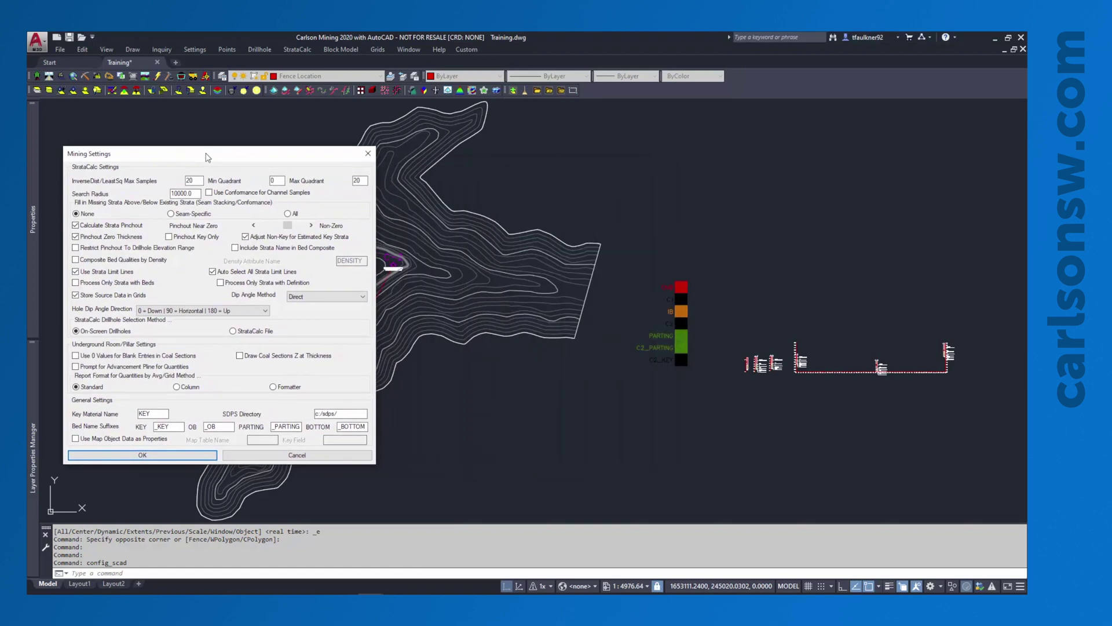
key("F1")
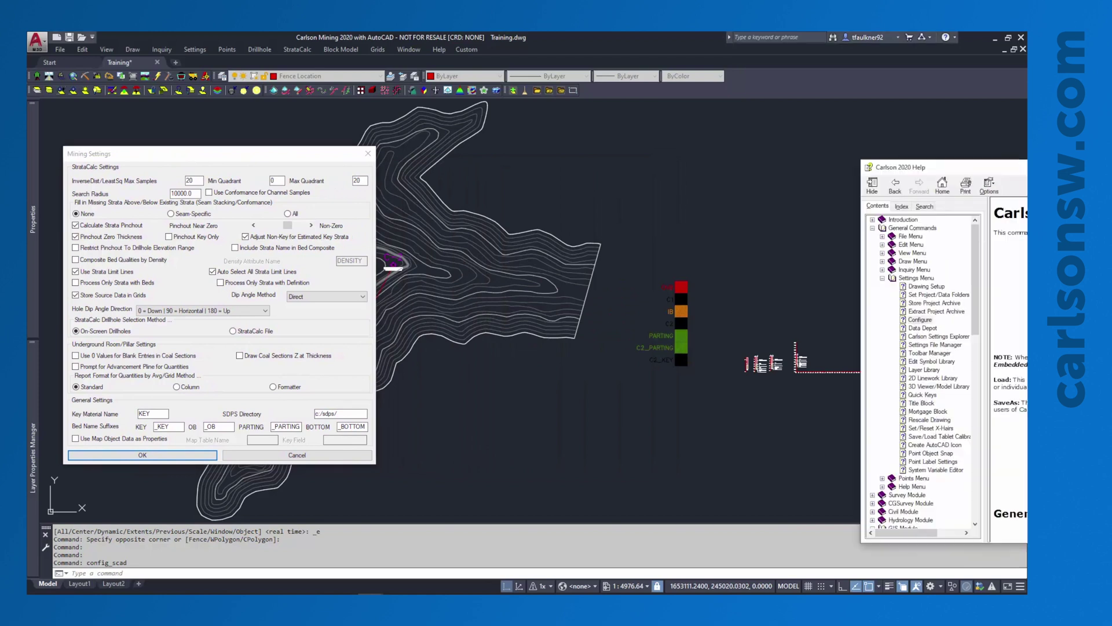
left_click_drag(683, 129, 656, 117)
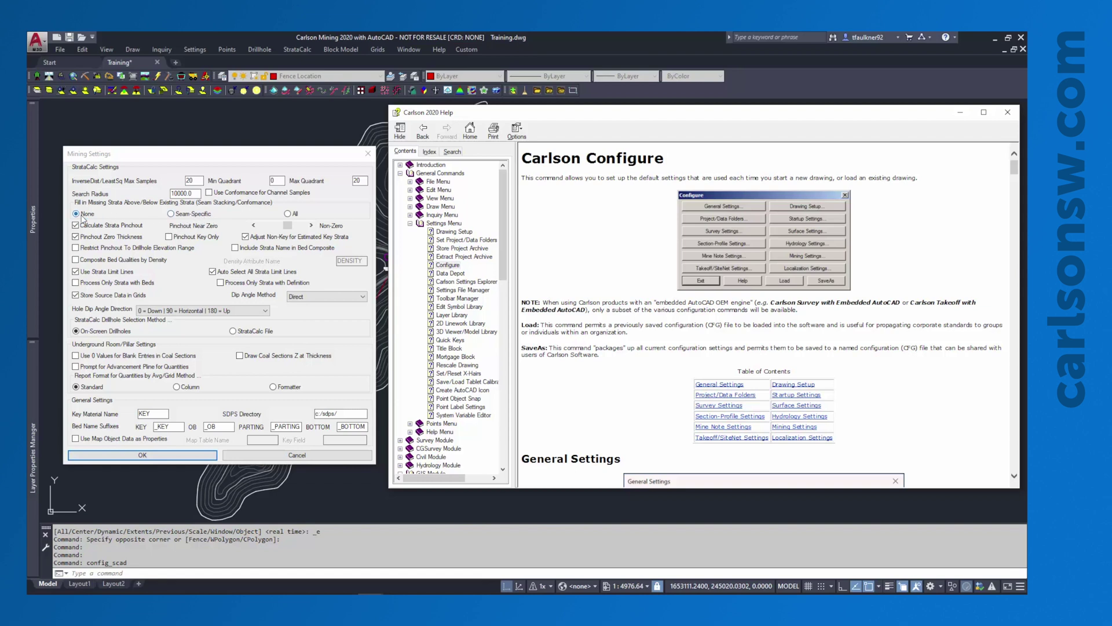
Step: Scroll the help page to Fill in Missing Strata and its Without/With Conformance diagrams
scroll(578, 236, "down", 5)
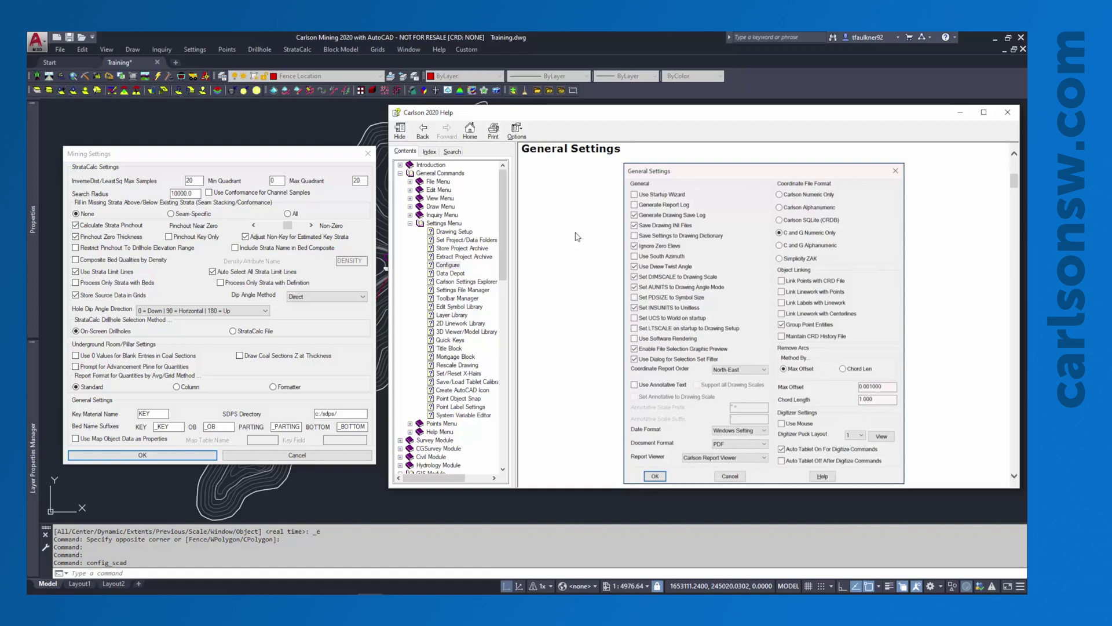
scroll(578, 237, "down", 10)
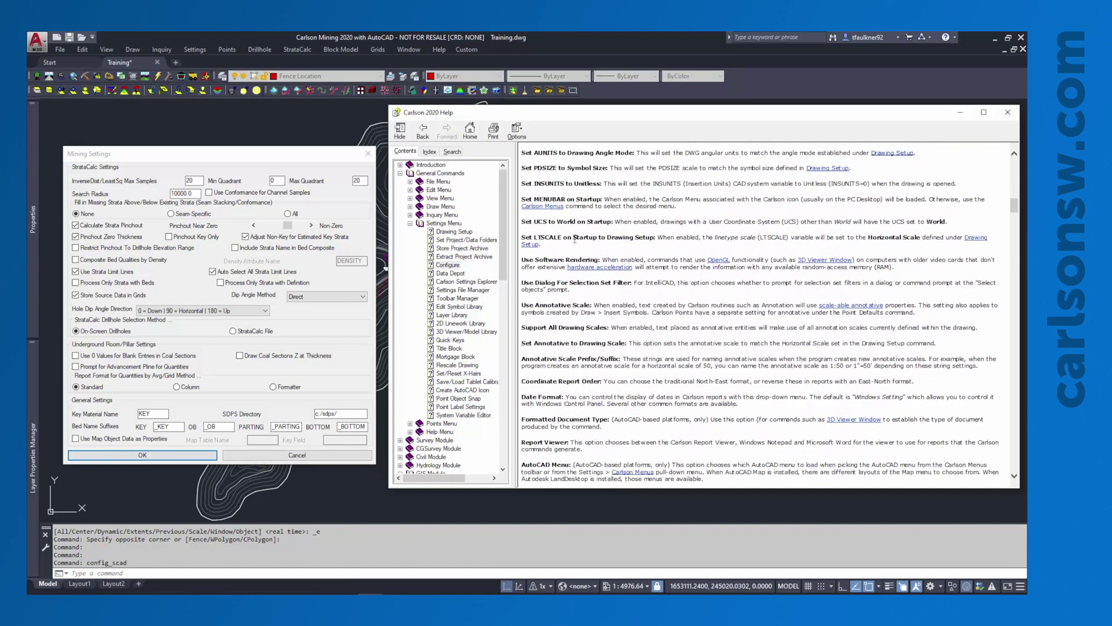
scroll(576, 240, "down", 15)
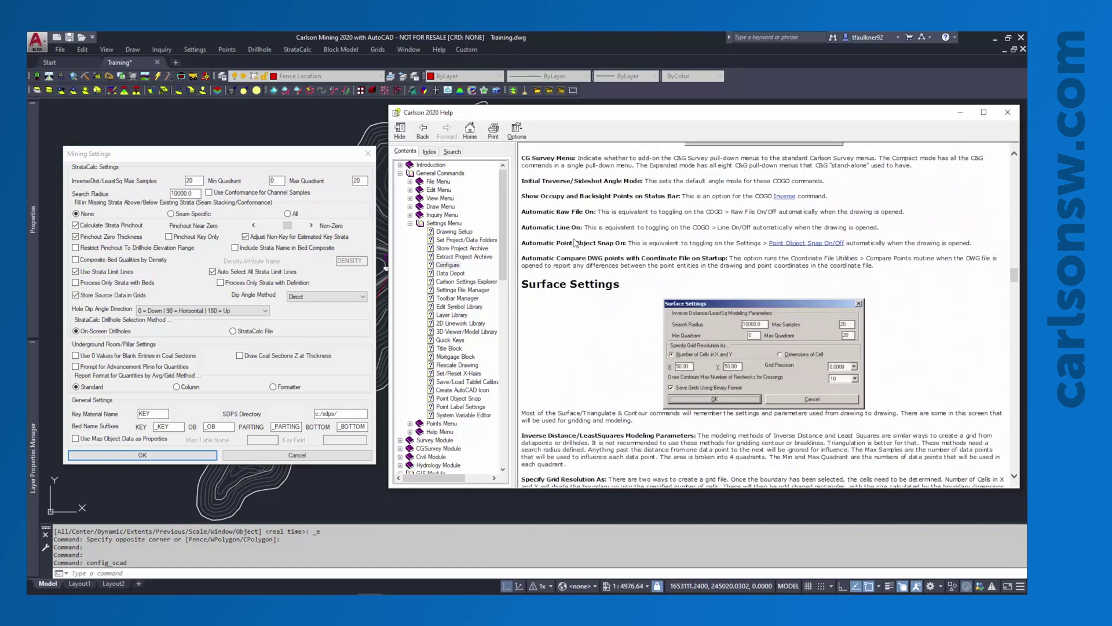
scroll(575, 242, "down", 20)
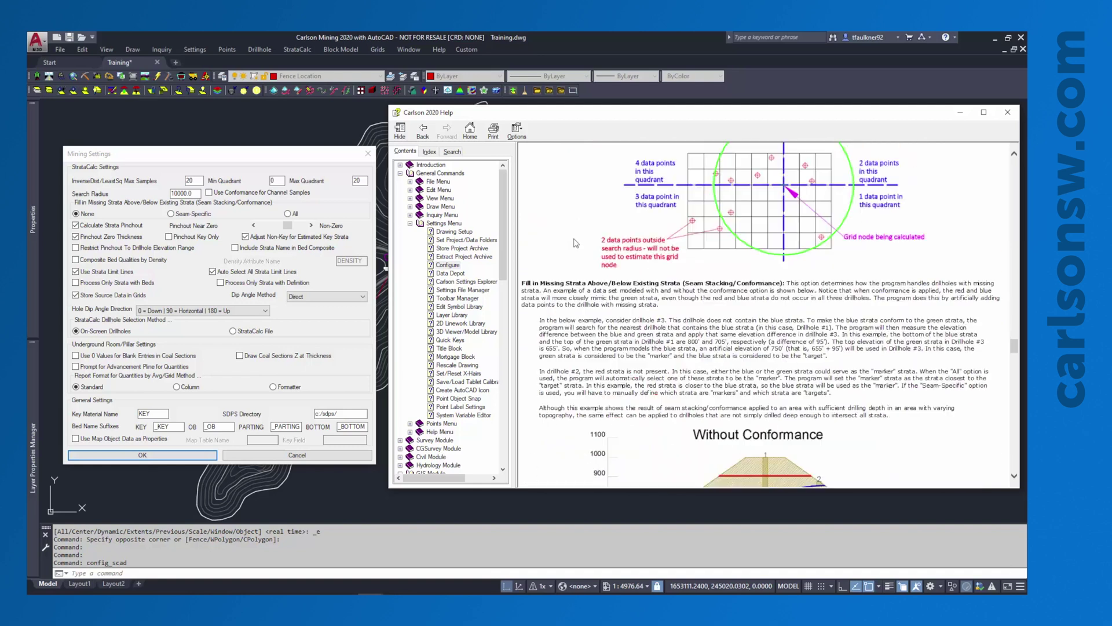
scroll(575, 242, "down", 8)
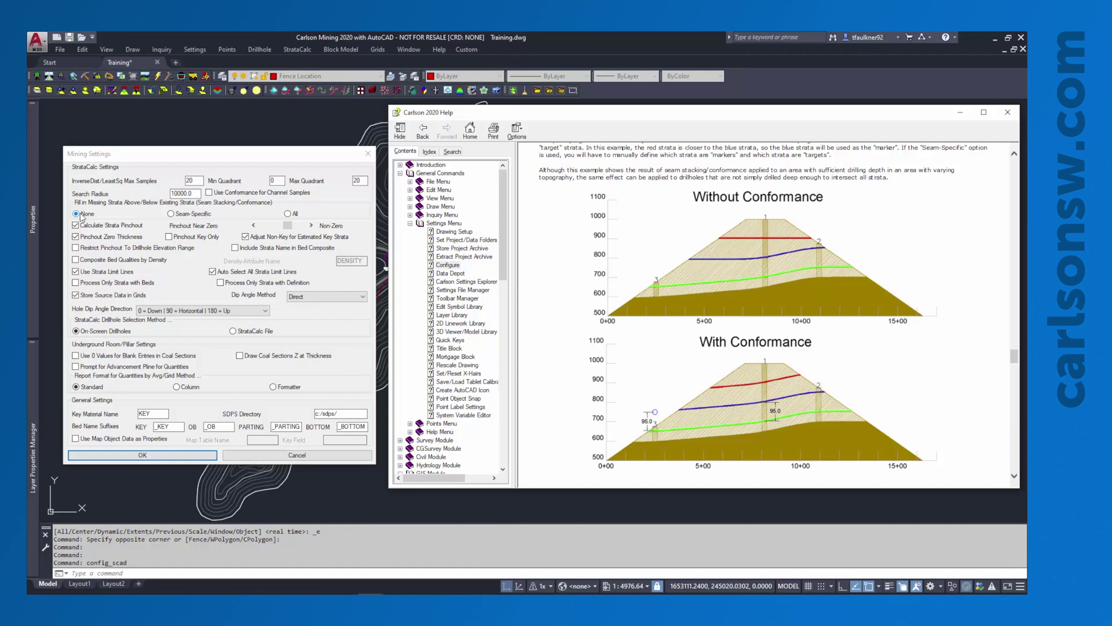
Step: Toggle Calculate Strata Pinchout off and back on, and locate the Pinchout Disabled/Enabled help diagrams
left_click(111, 227)
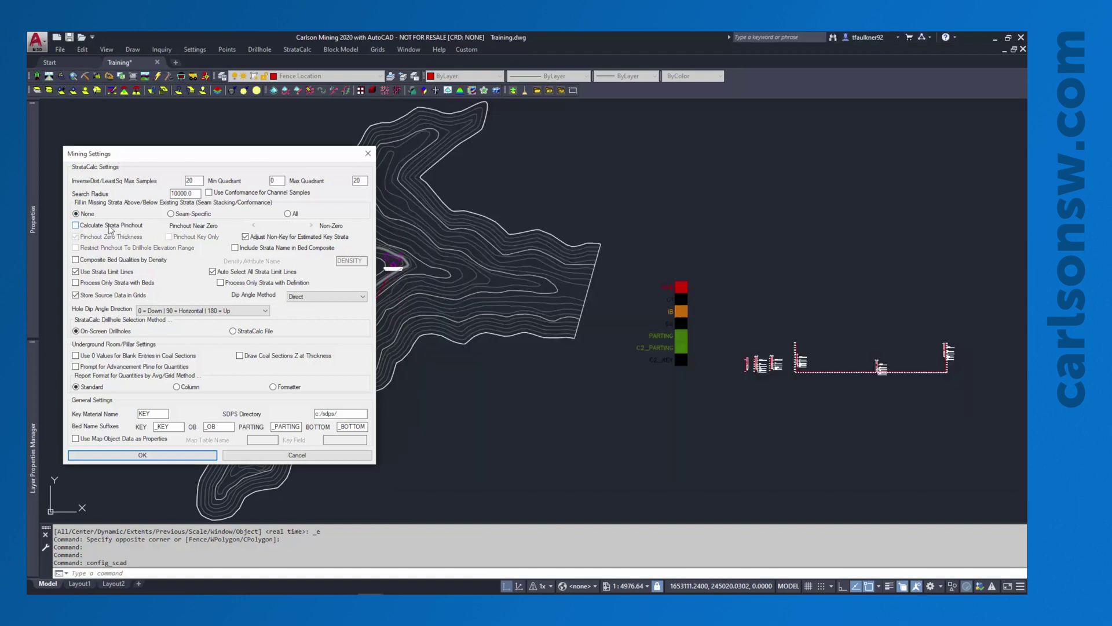
left_click(111, 227)
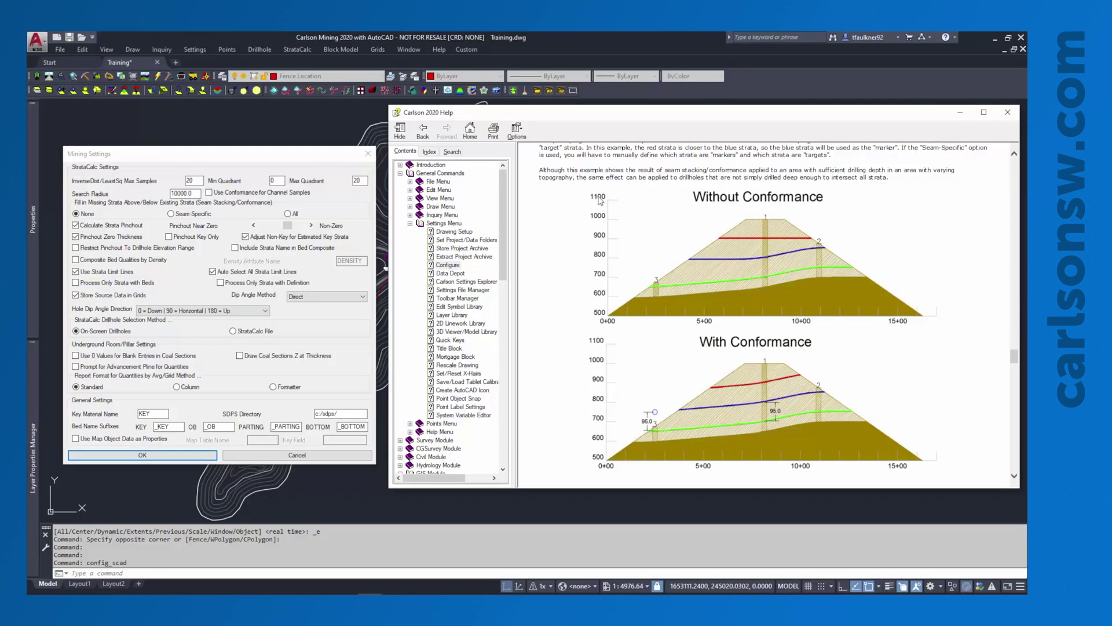
scroll(867, 201, "down", 10)
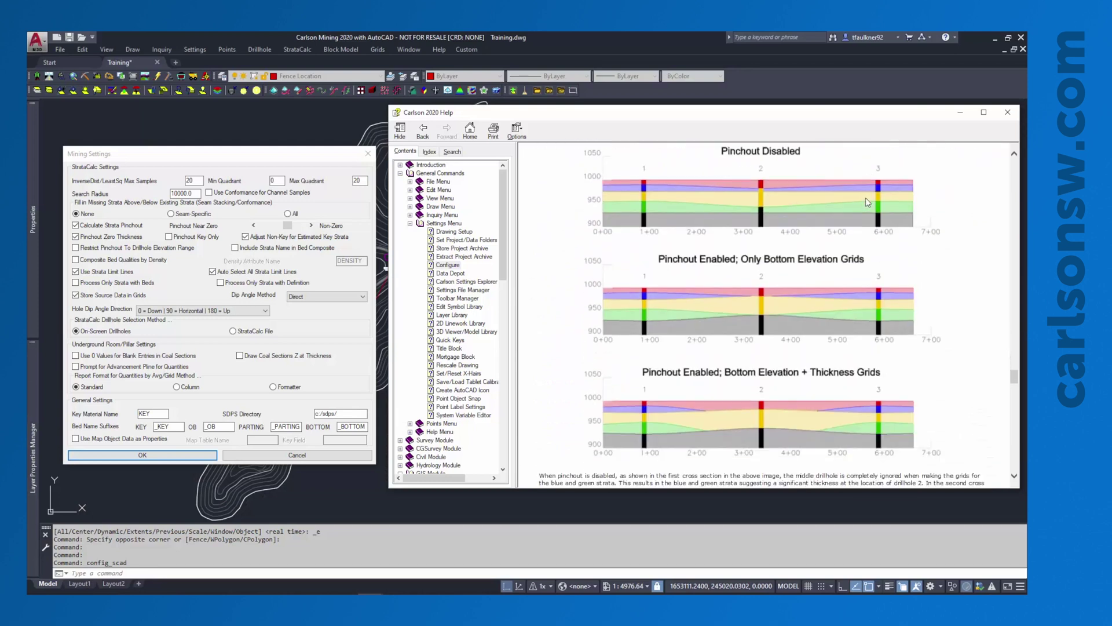
scroll(867, 201, "up", 2)
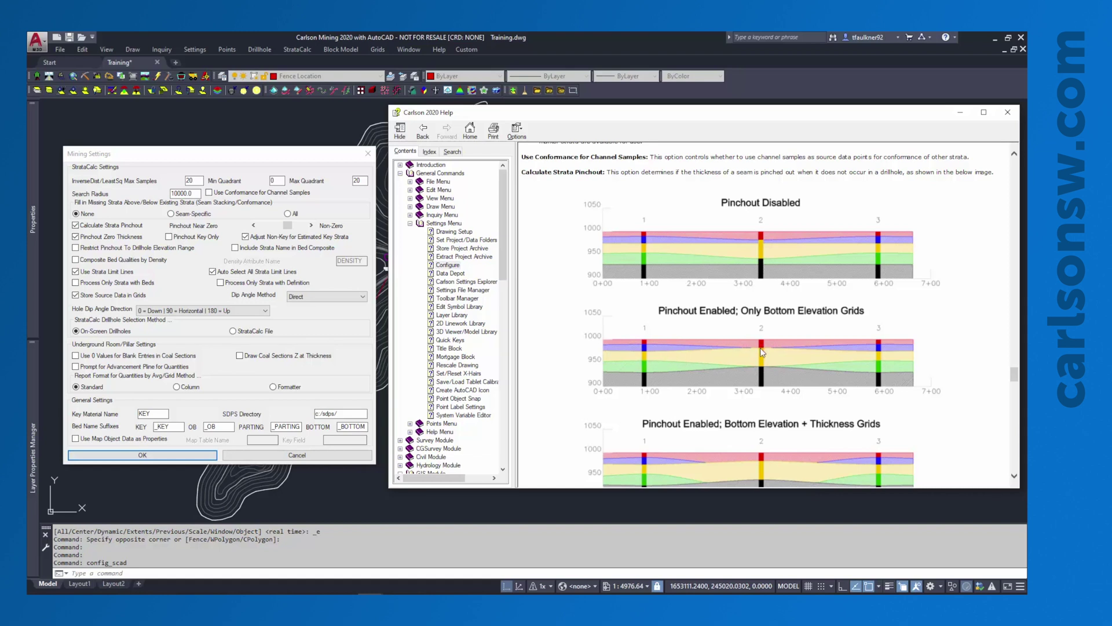
scroll(760, 347, "down", 2)
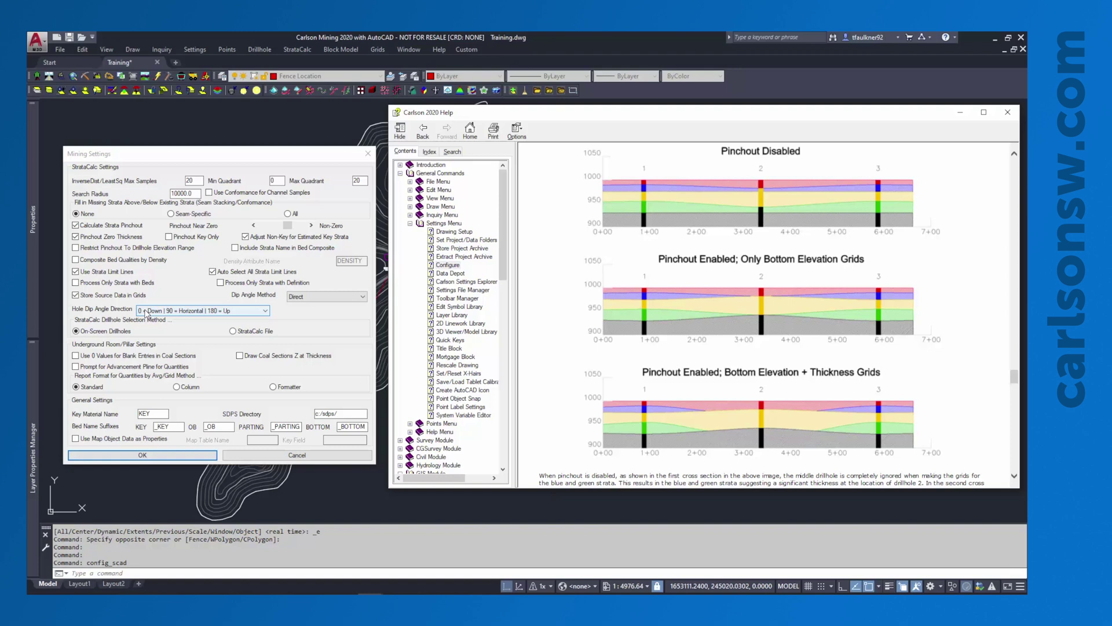
Step: Review the Hole Dip Angle Direction choices and keep 0 = Down | 90 = Horizontal | 180 = Up
left_click(147, 311)
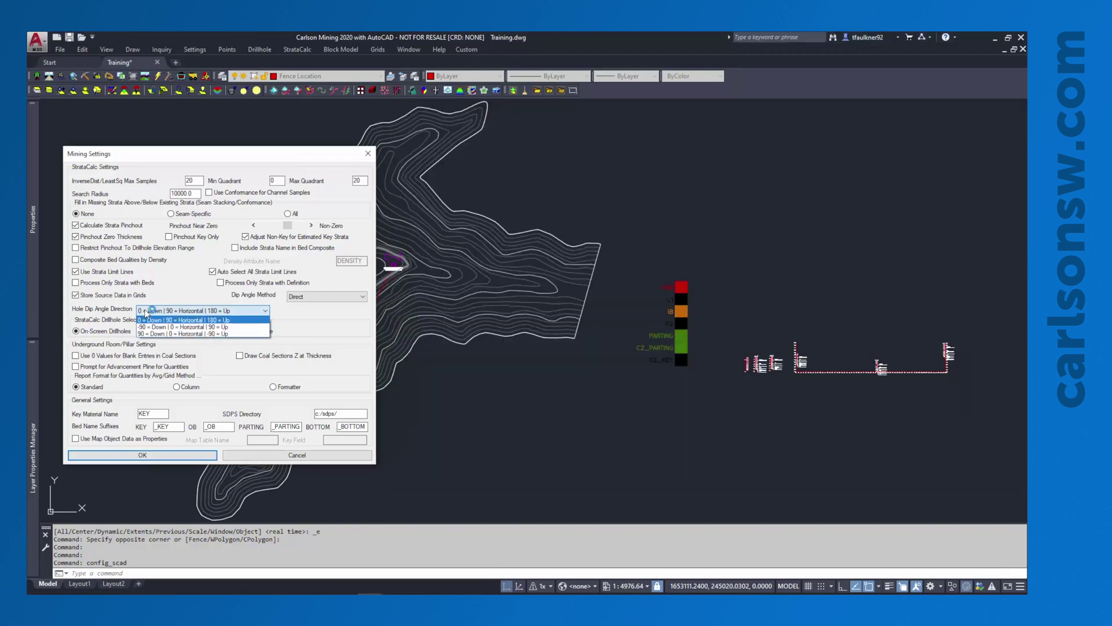
left_click(218, 320)
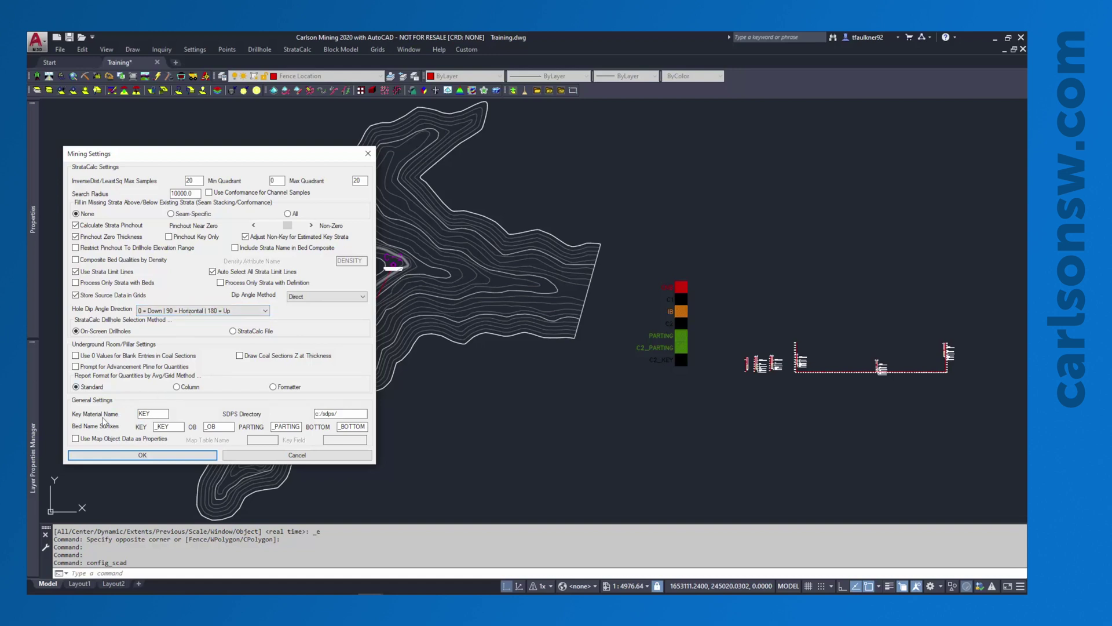
double_click(154, 412)
type("COAL")
left_click_drag(157, 415, 137, 419)
type("KEY")
left_click_drag(159, 414, 123, 414)
Step: Close Mining Settings and Configure, select a contour, and bring up the Layer Properties Manager
left_click(141, 454)
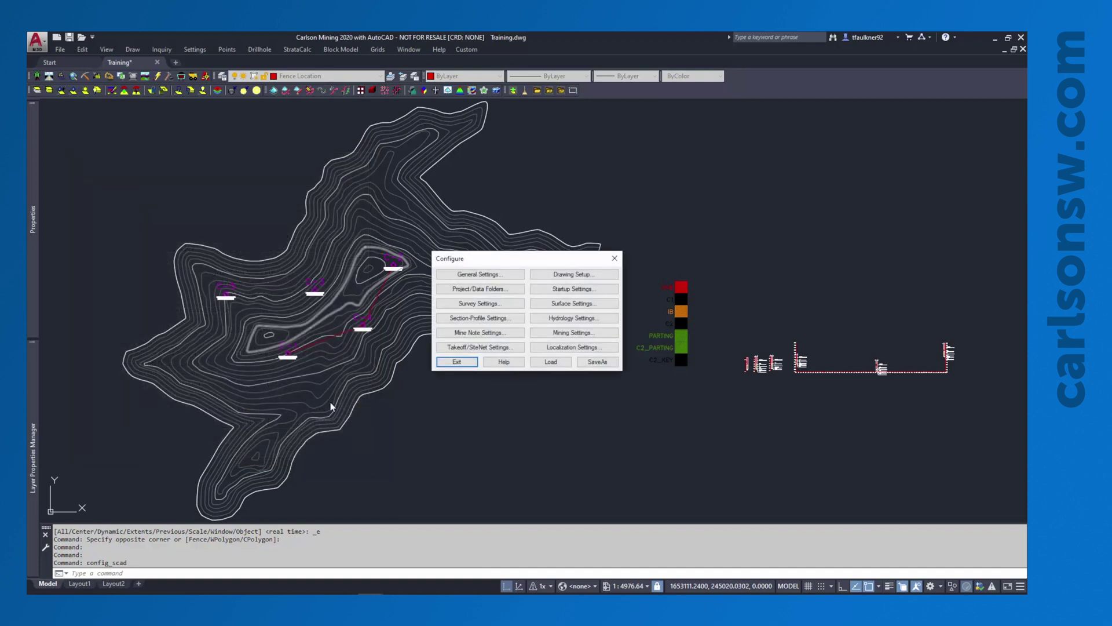
left_click(455, 362)
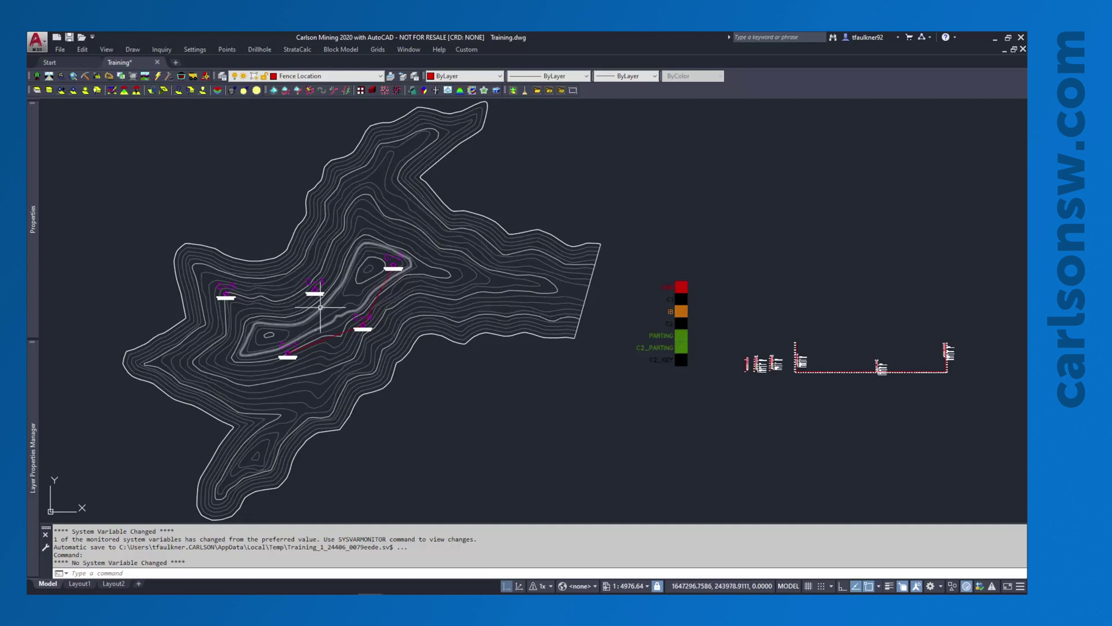
mouse_move(320, 308)
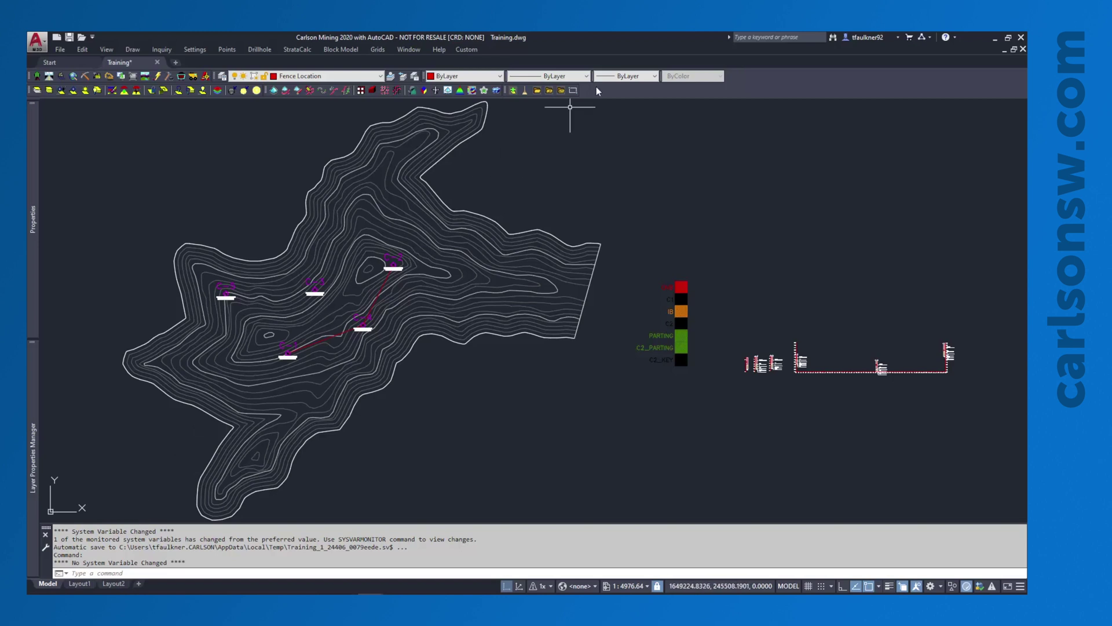
left_click(445, 278)
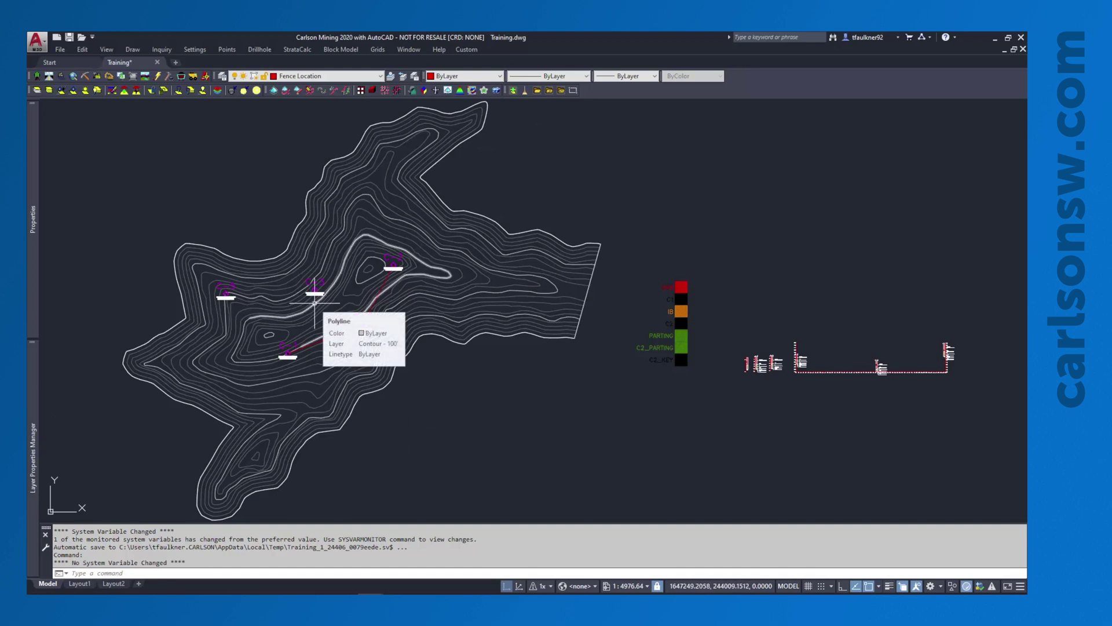
left_click(133, 49)
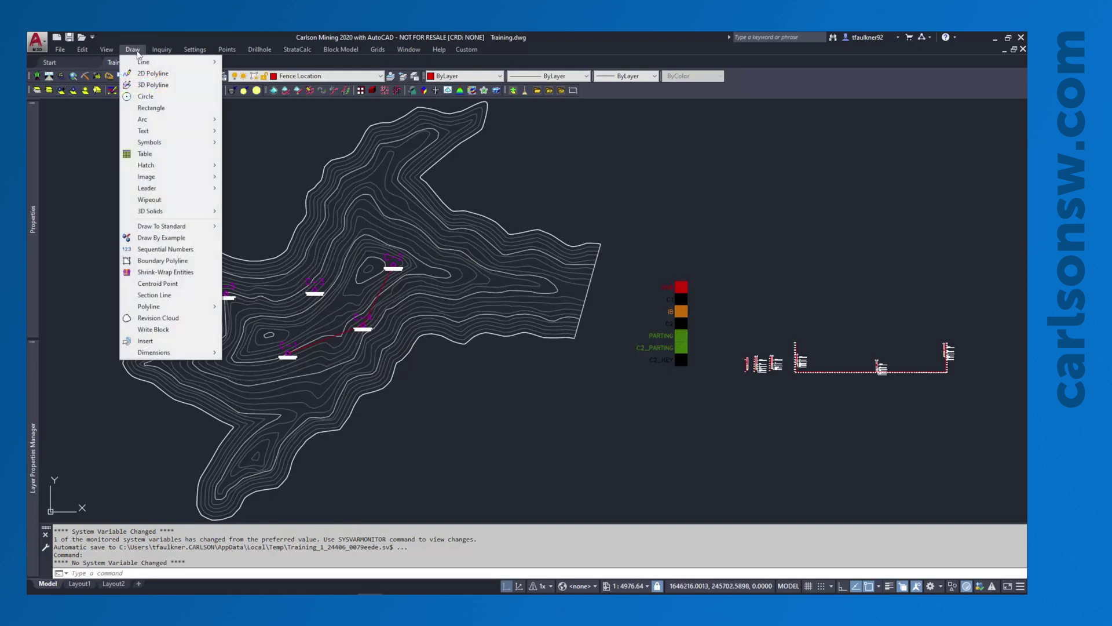
left_click(133, 51)
mouse_move(35, 460)
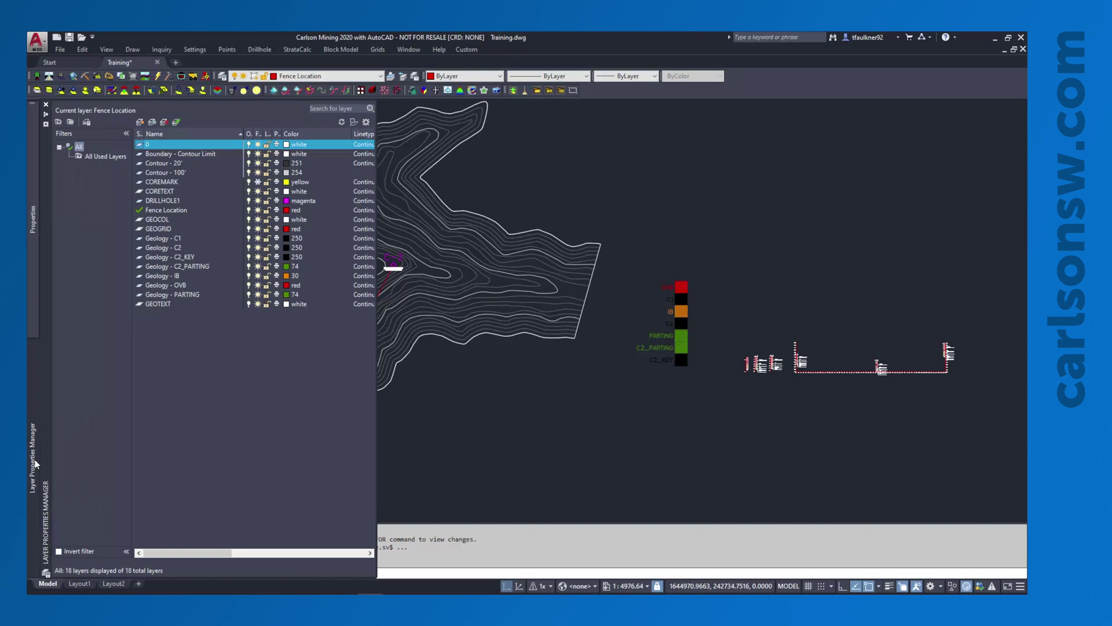
Step: Add a layer named Boundary - Grid, make it current, and give it red colour 10
left_click(139, 122)
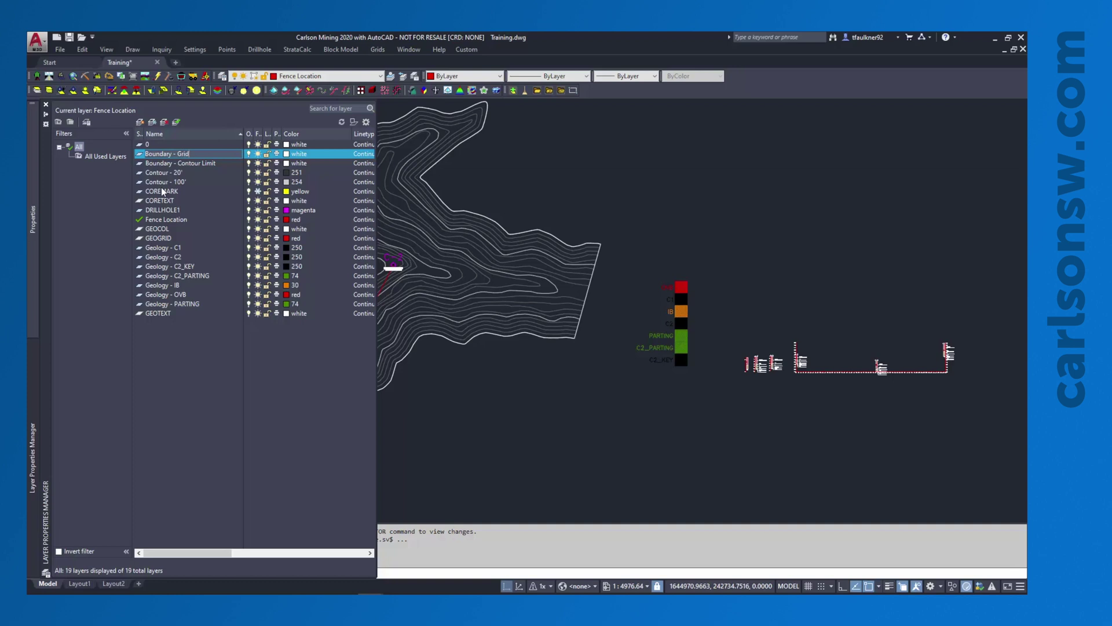
double_click(142, 156)
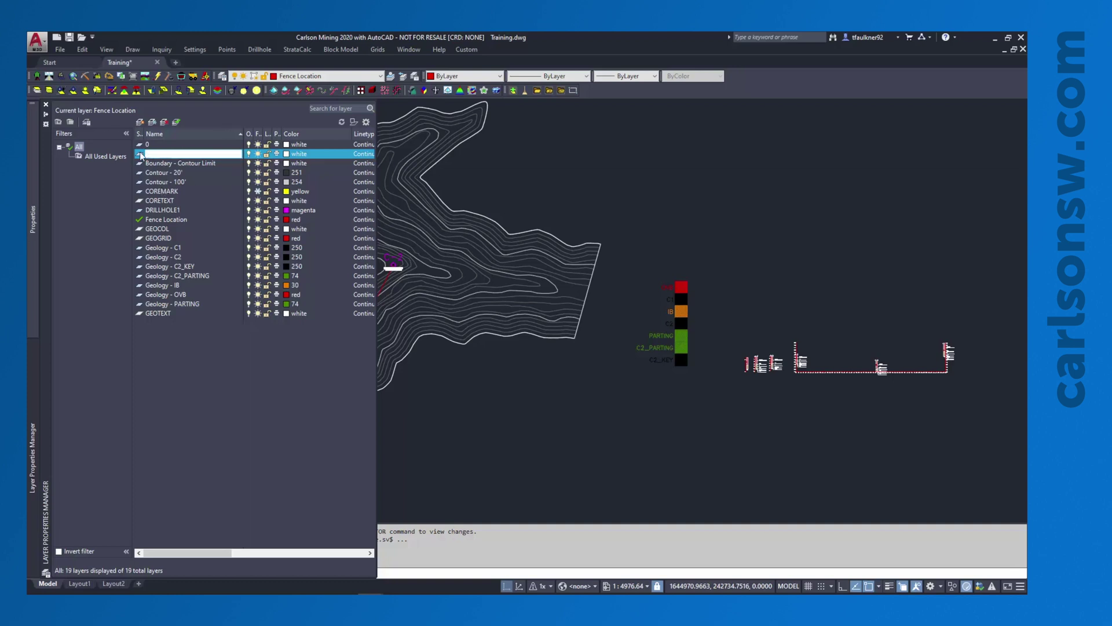
left_click(299, 154)
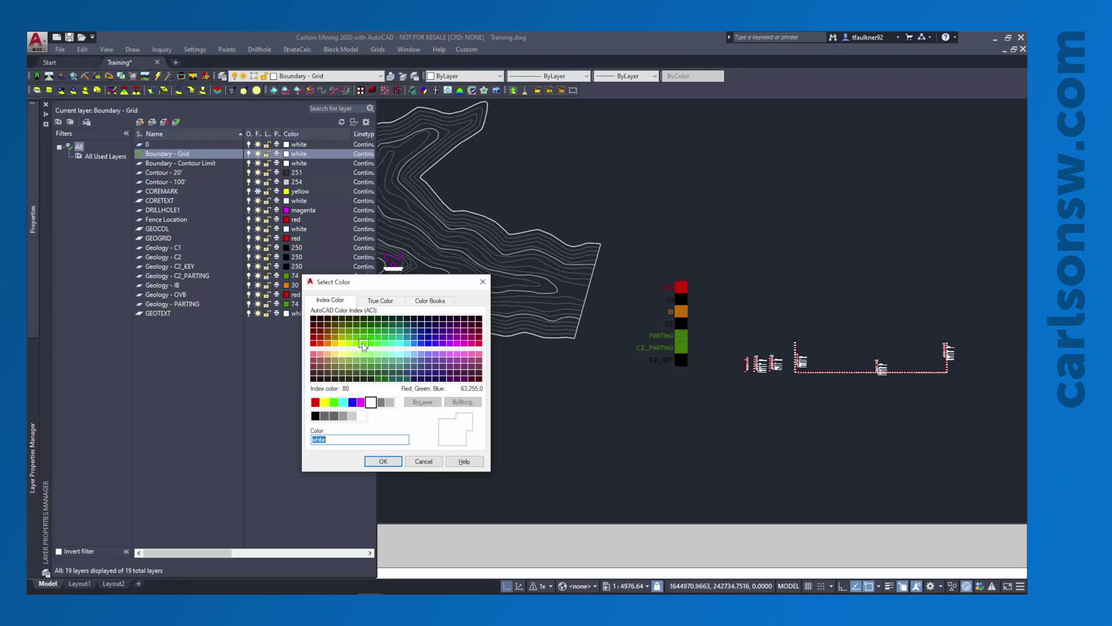
left_click(314, 343)
left_click(383, 461)
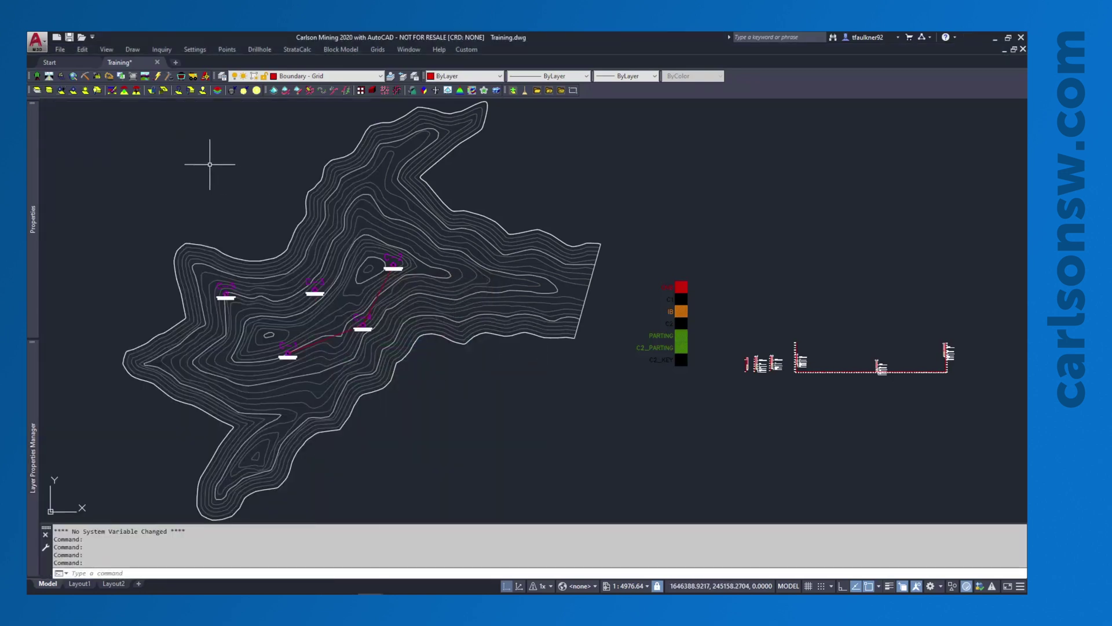
Step: Draw a rectangle from below-left to above-right of the contour map, then select it to inspect its grips
left_click(133, 50)
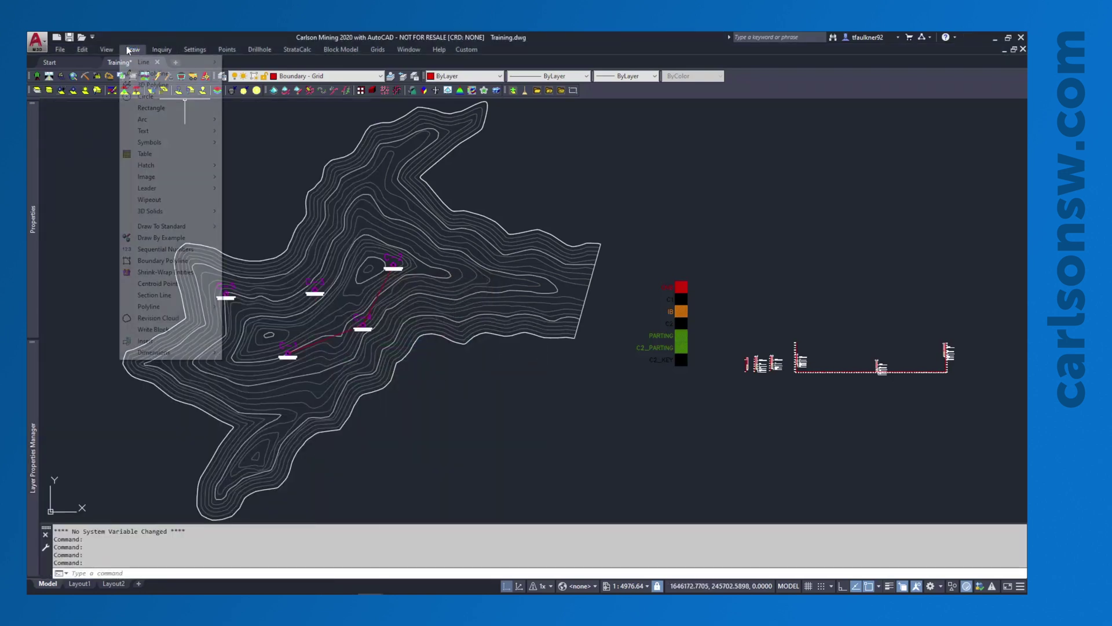
left_click(153, 108)
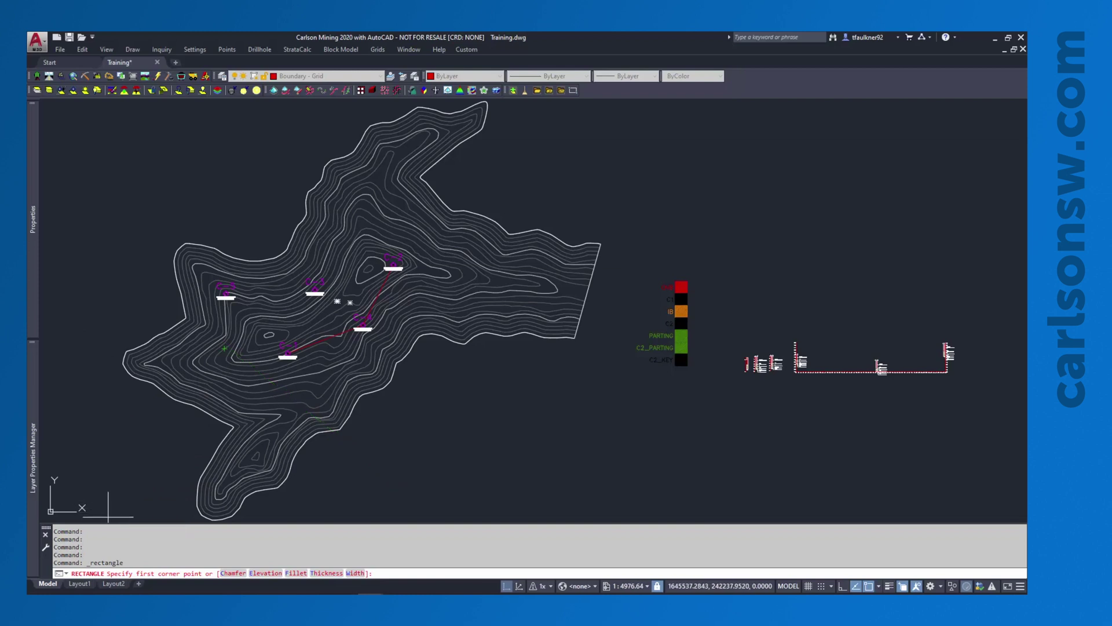
left_click(102, 520)
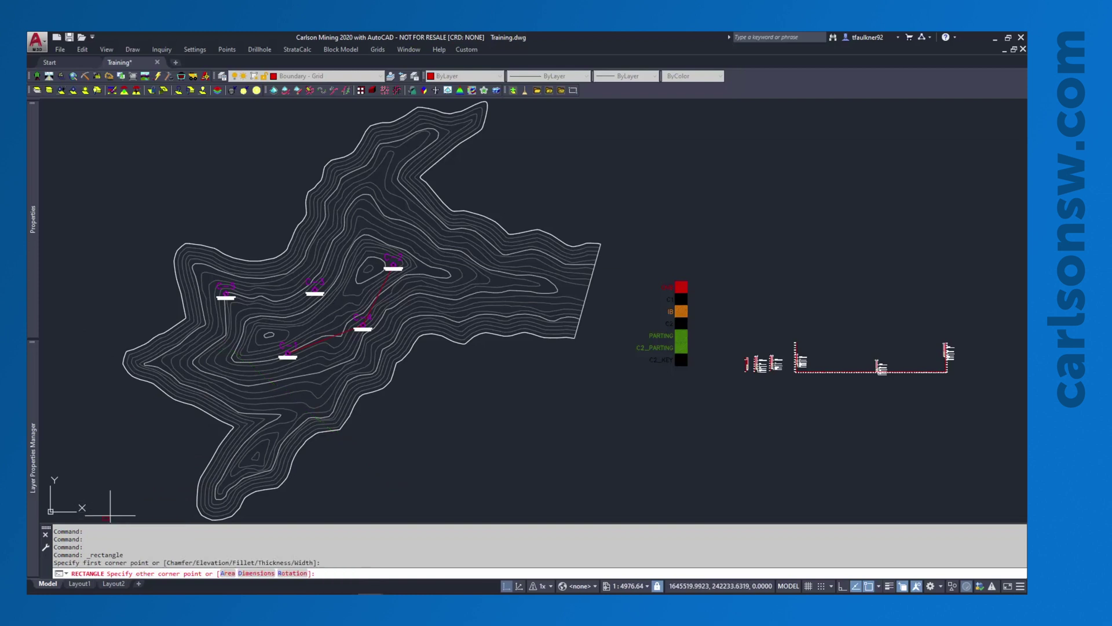
left_click(604, 101)
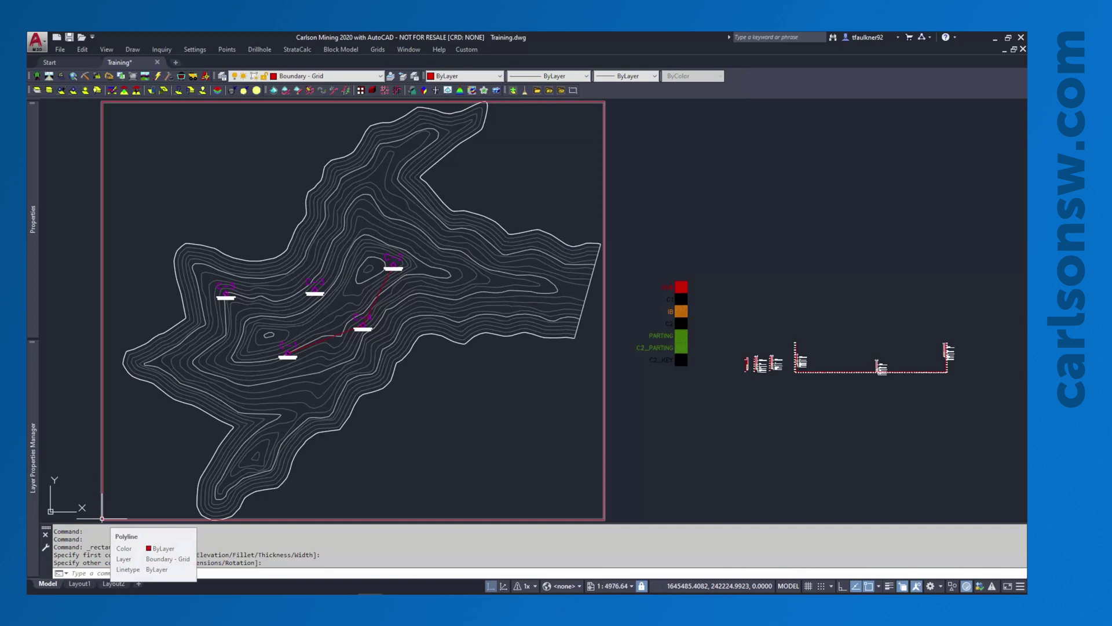
left_click(102, 518)
mouse_move(102, 519)
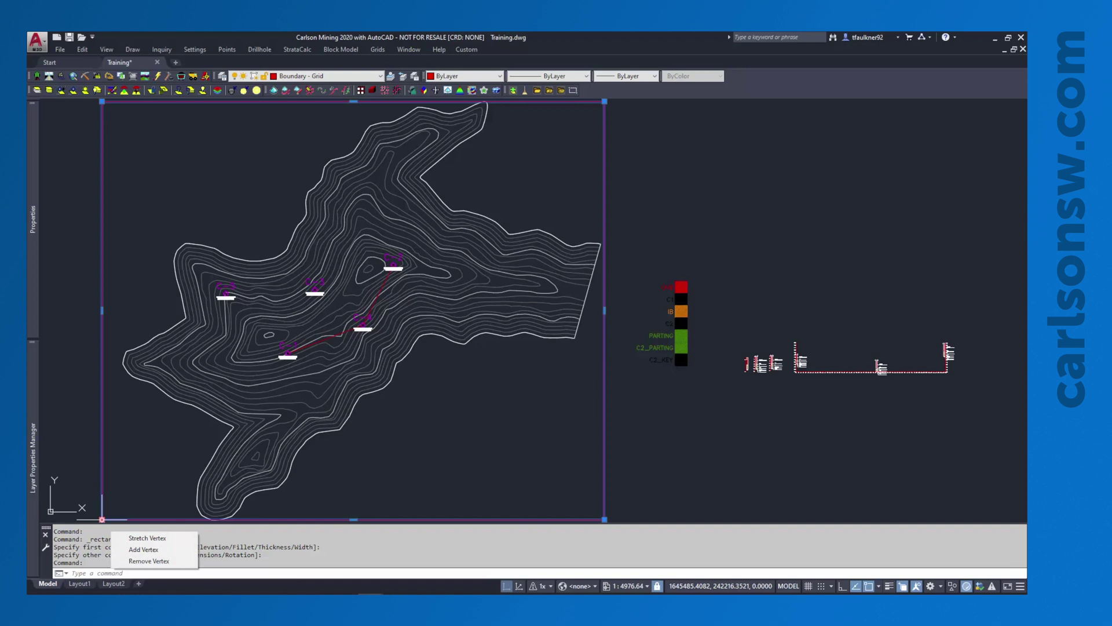
mouse_move(777, 594)
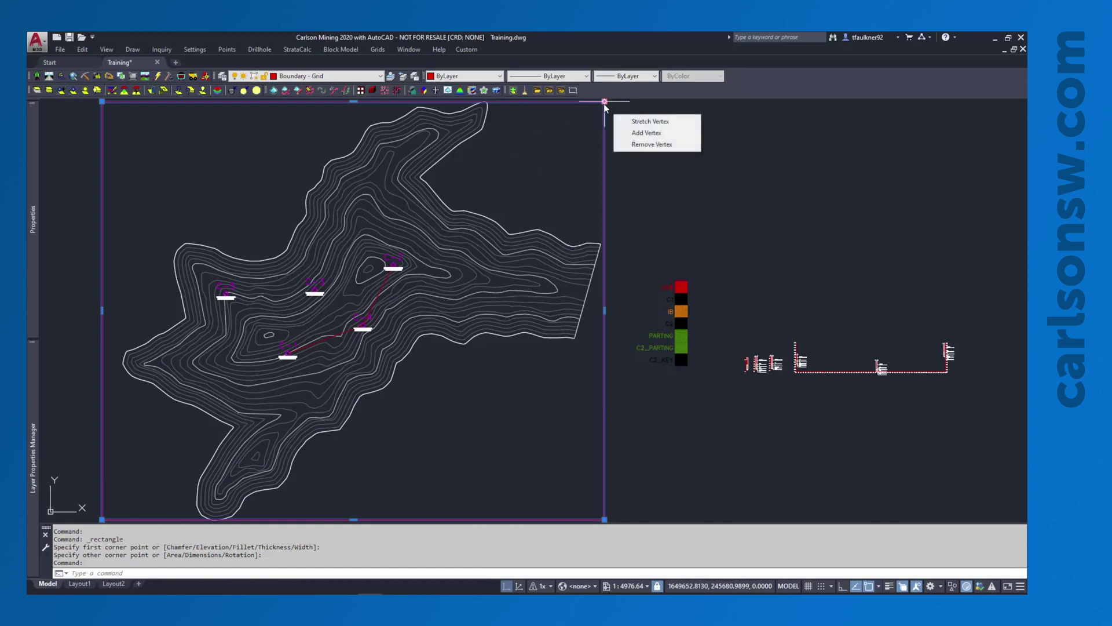
mouse_move(102, 520)
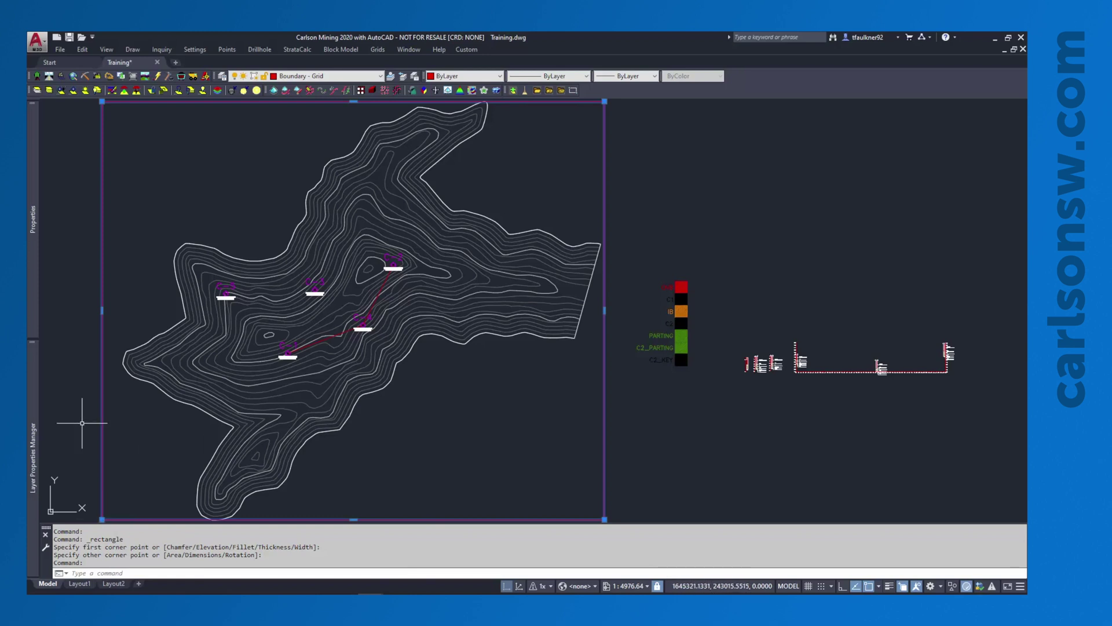
Step: In Notepad++, highlight the hand-picked and rounded corner coordinates 1645600, 242200 and 1649700, 245700
key("alt+Tab")
left_click_drag(427, 292, 730, 301)
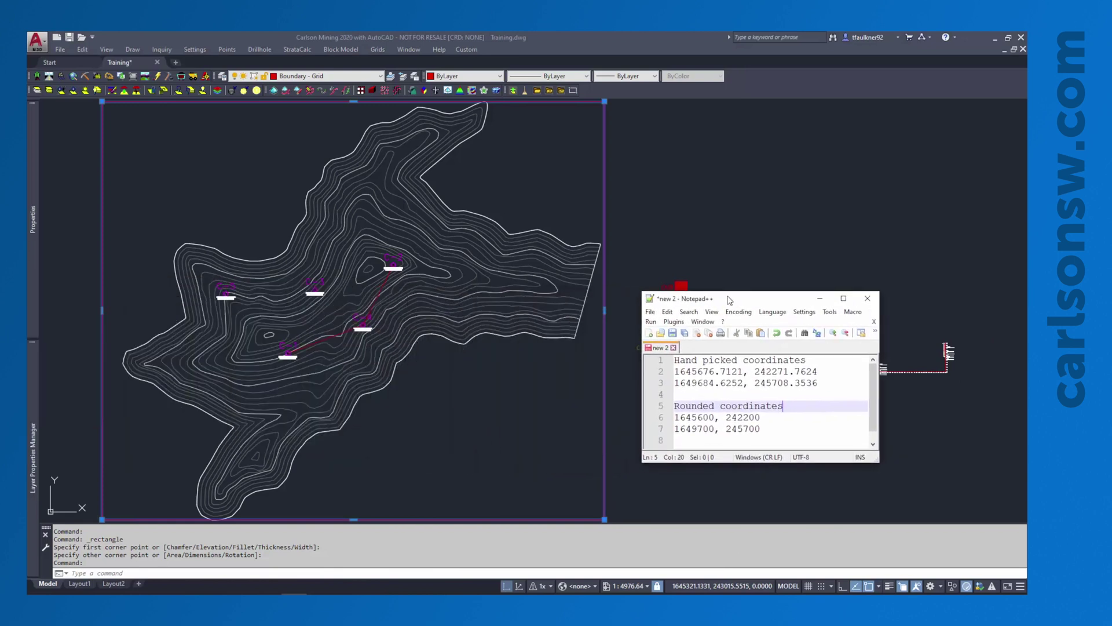
left_click(734, 362)
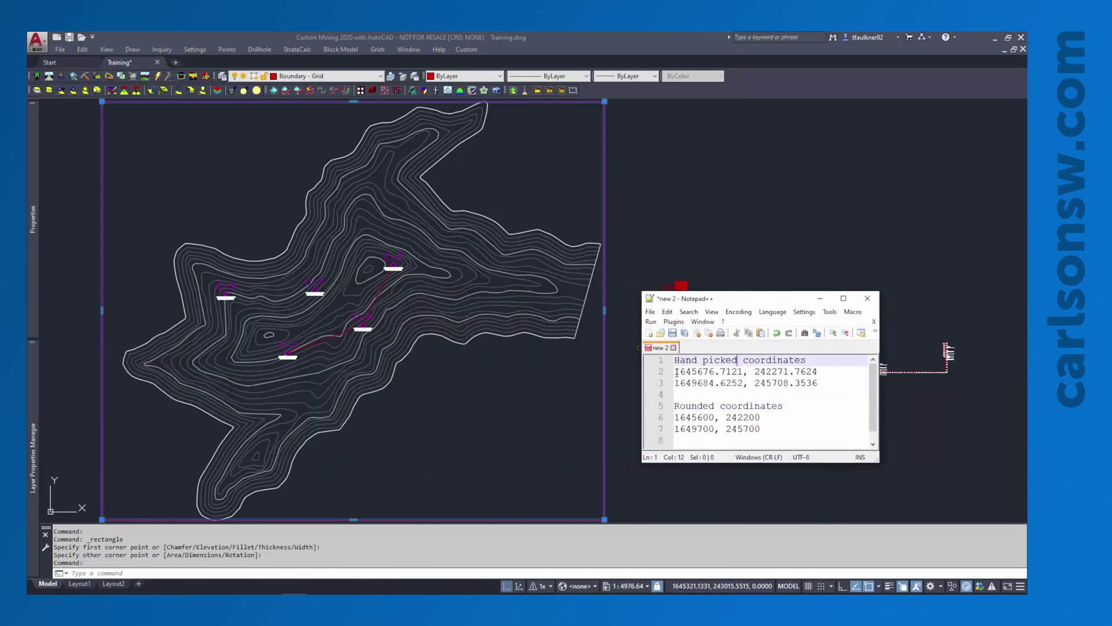
left_click_drag(676, 373, 818, 383)
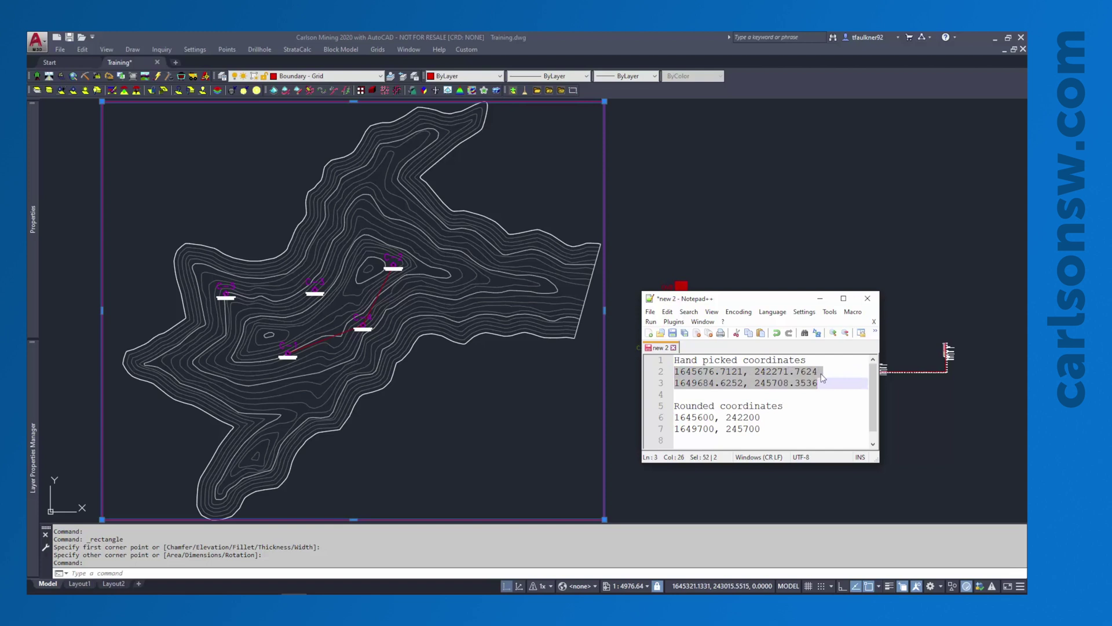
left_click_drag(675, 419, 764, 429)
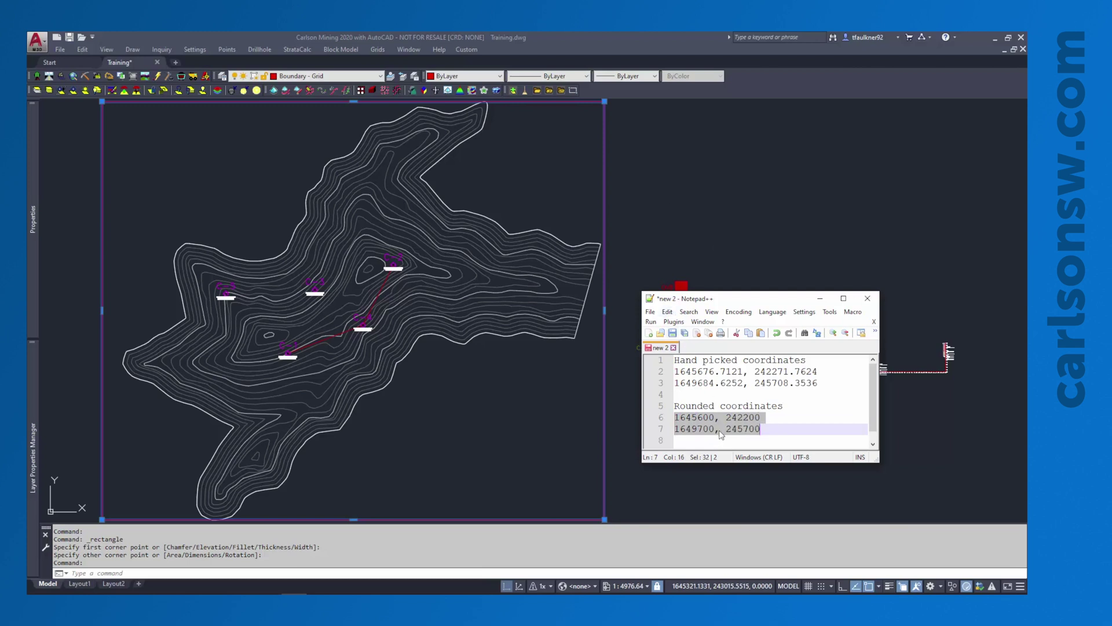
Step: Delete the hand-drawn boundary rectangle and move the coordinate notes out of the way
left_click(591, 193)
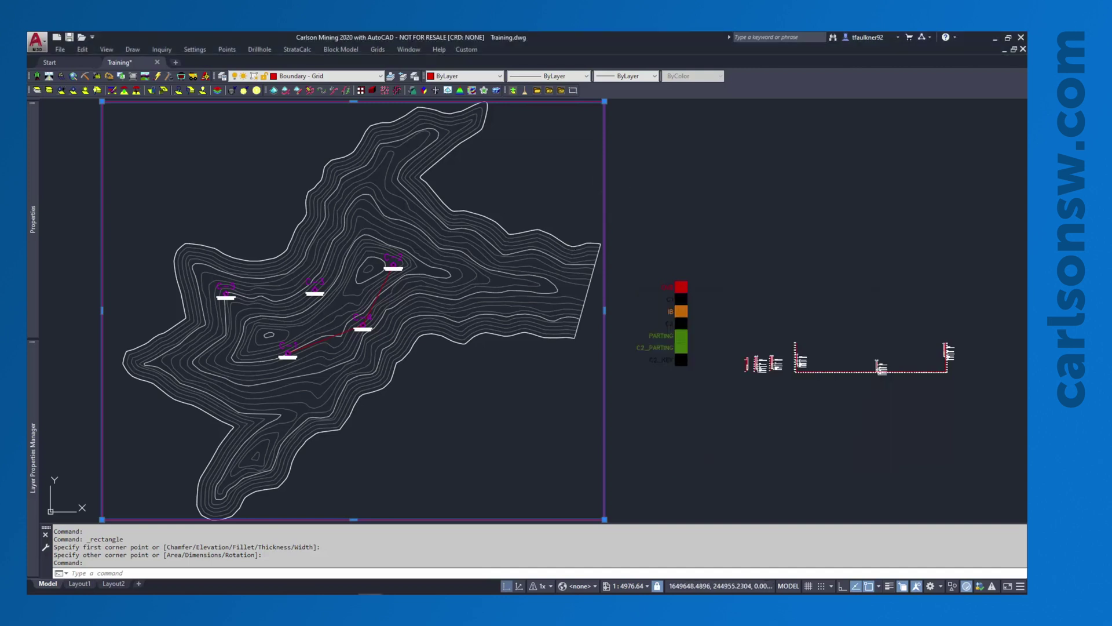
key("Delete")
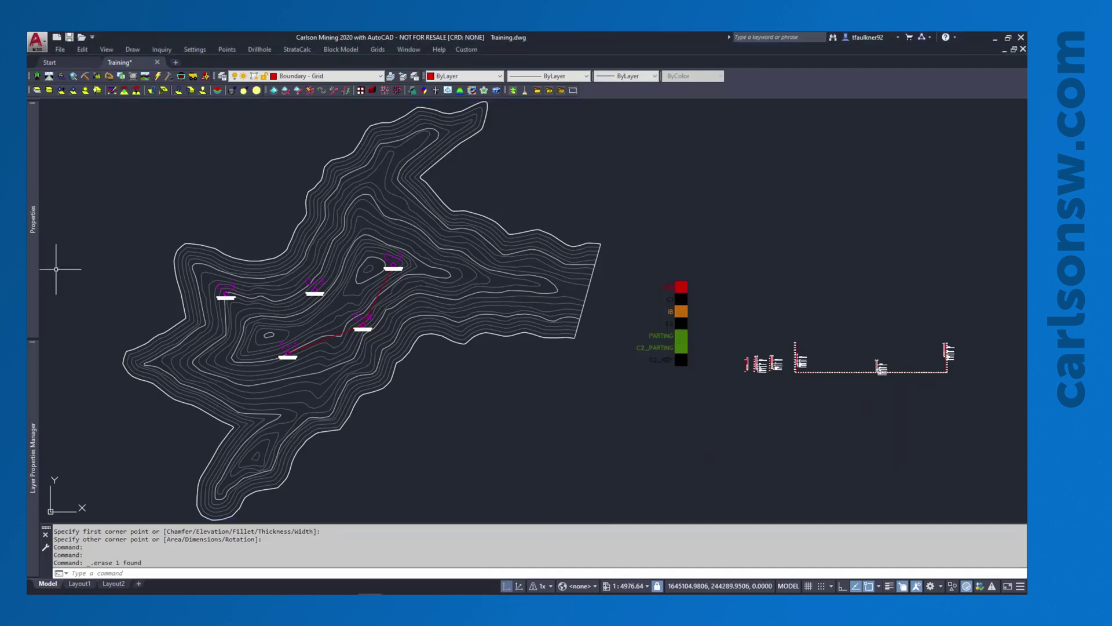
key("alt+Tab")
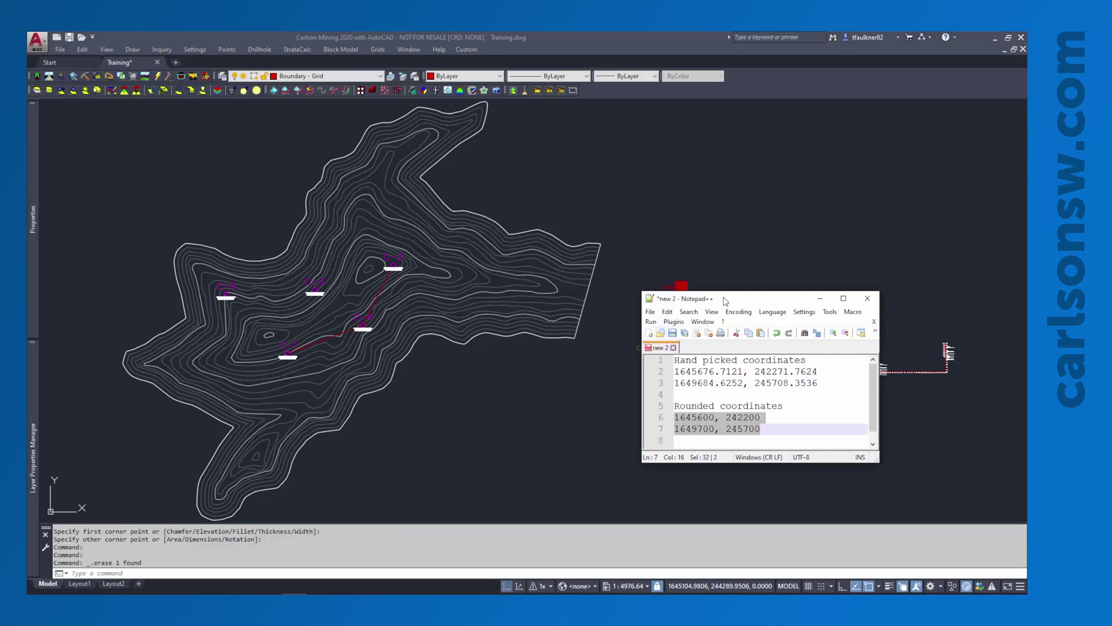
left_click_drag(733, 304, 24, 240)
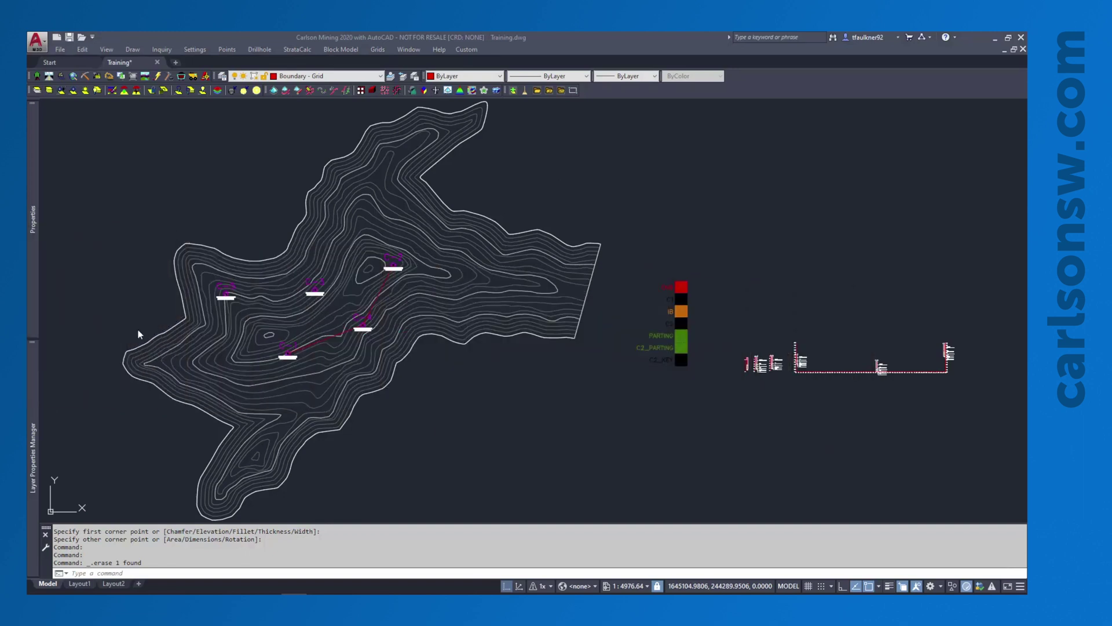
Step: Draw the rectangle with typed corners 1645600,242200 and 1649700,245700 around the map
left_click(133, 49)
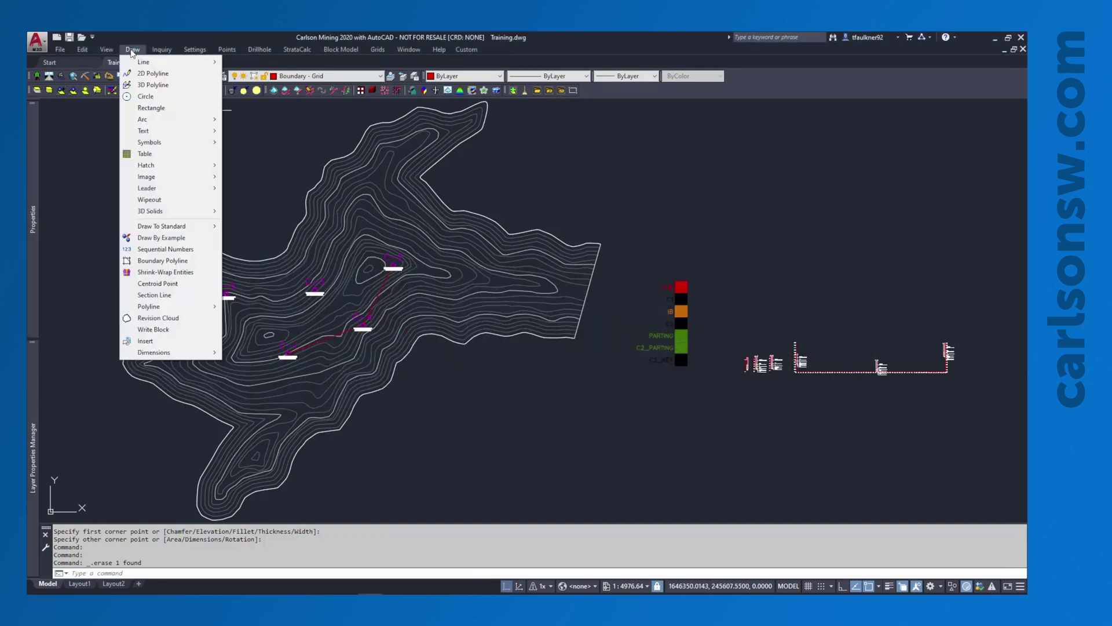
left_click(151, 108)
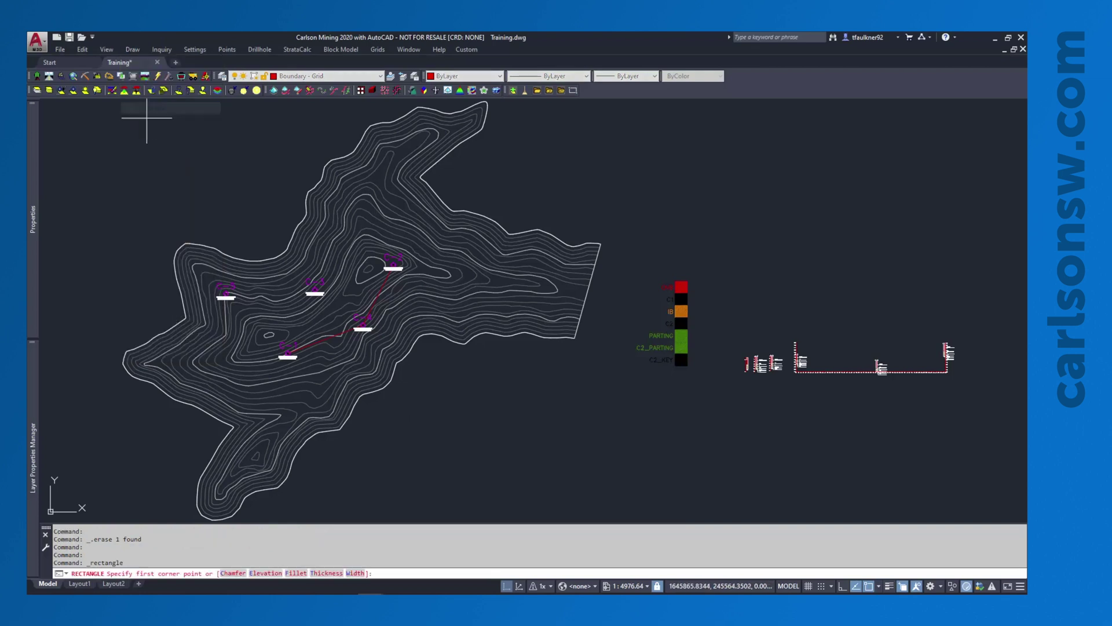
mouse_move(35, 237)
left_mouse_down()
mouse_move(137, 251)
mouse_move(457, 252)
left_mouse_up()
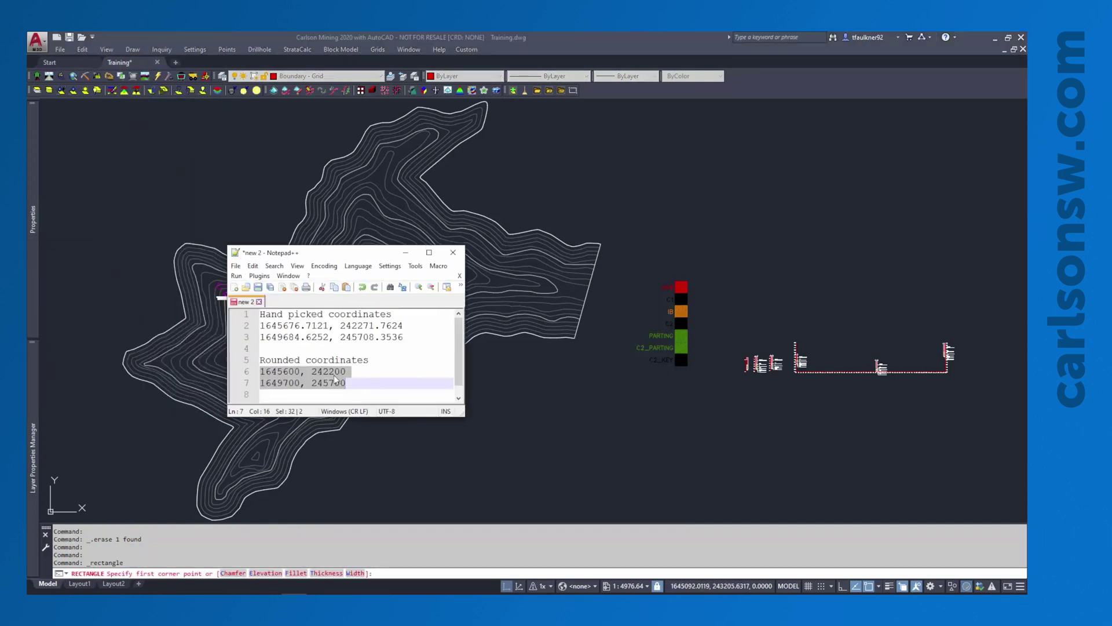
left_click_drag(348, 253, 41, 249)
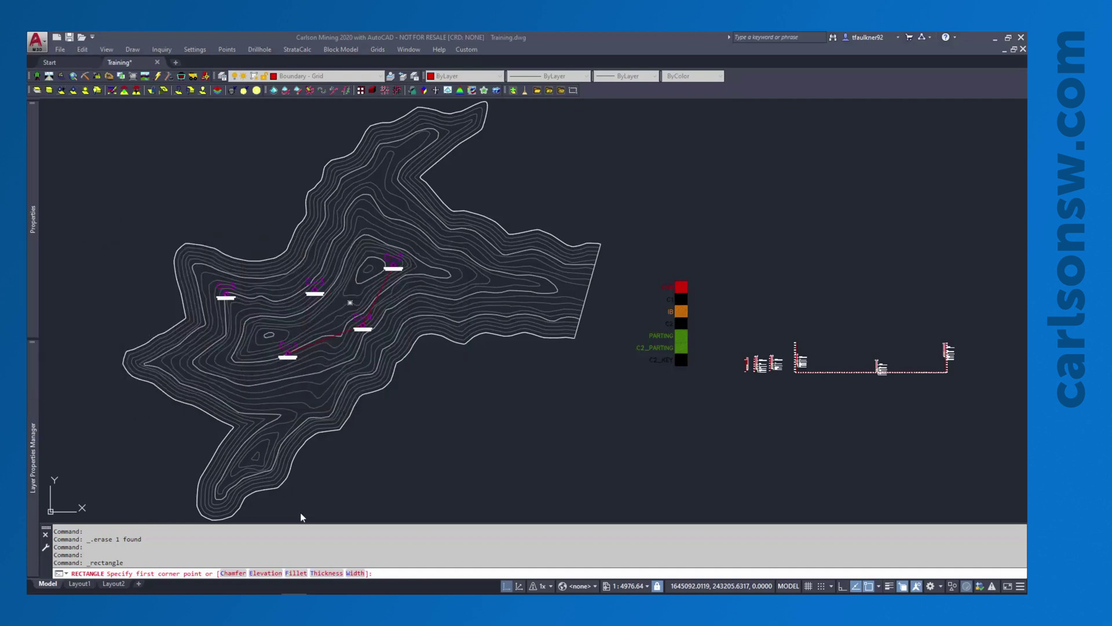
left_click(409, 573)
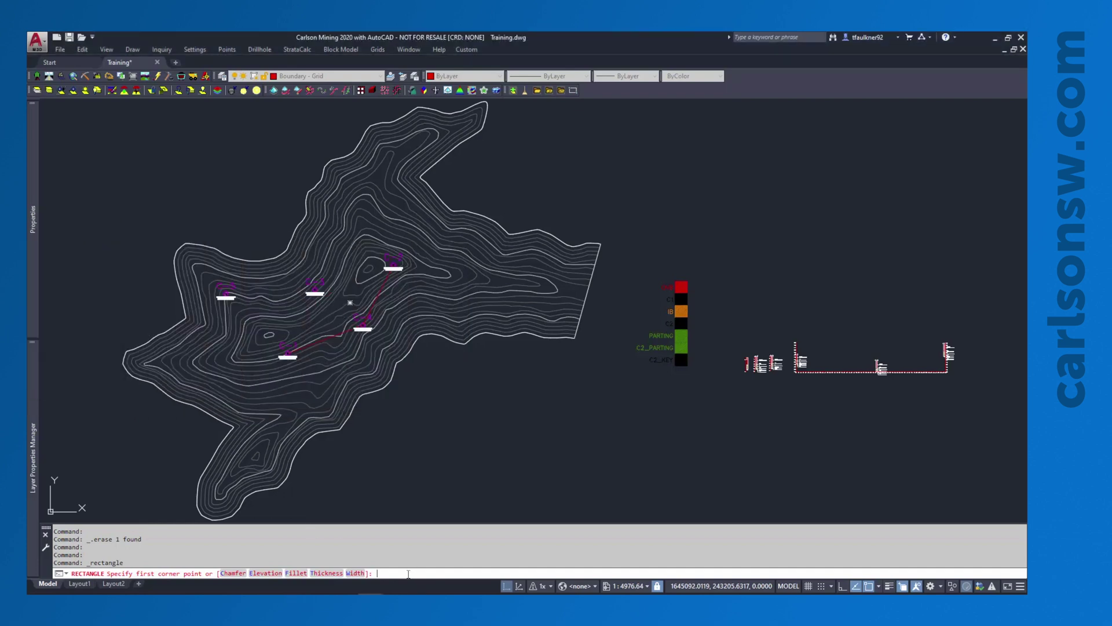
type("1645600,242200")
key("Return")
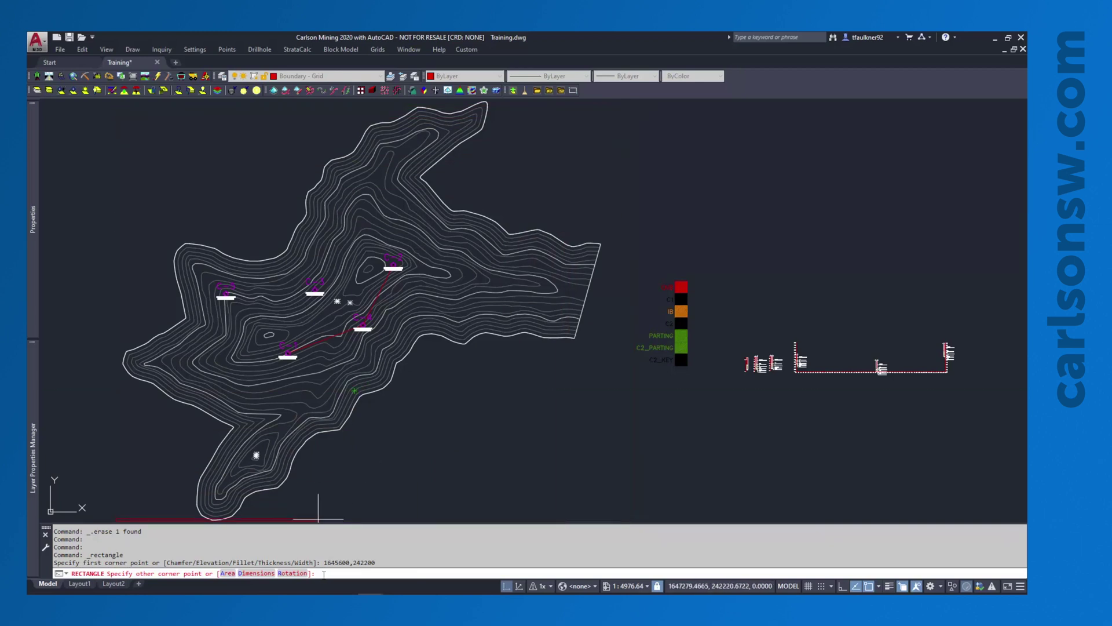
type("1649700,245700")
key("Return")
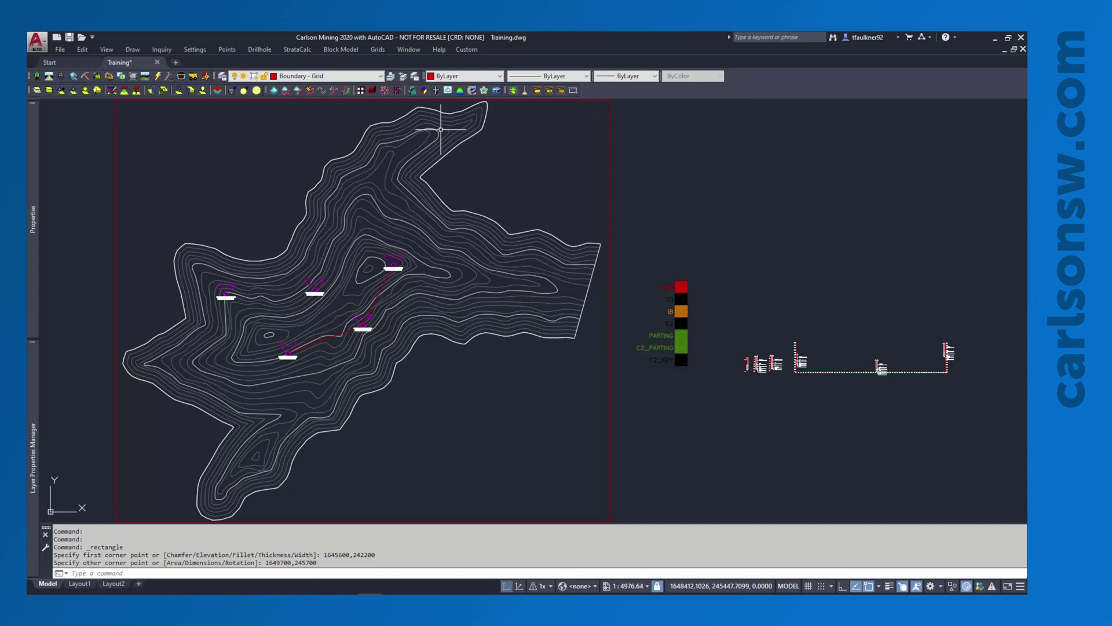
Step: Erase the three stray objects and QSAVE Training.dwg, keeping the red Boundary - Grid rectangle
mouse_move(304, 294)
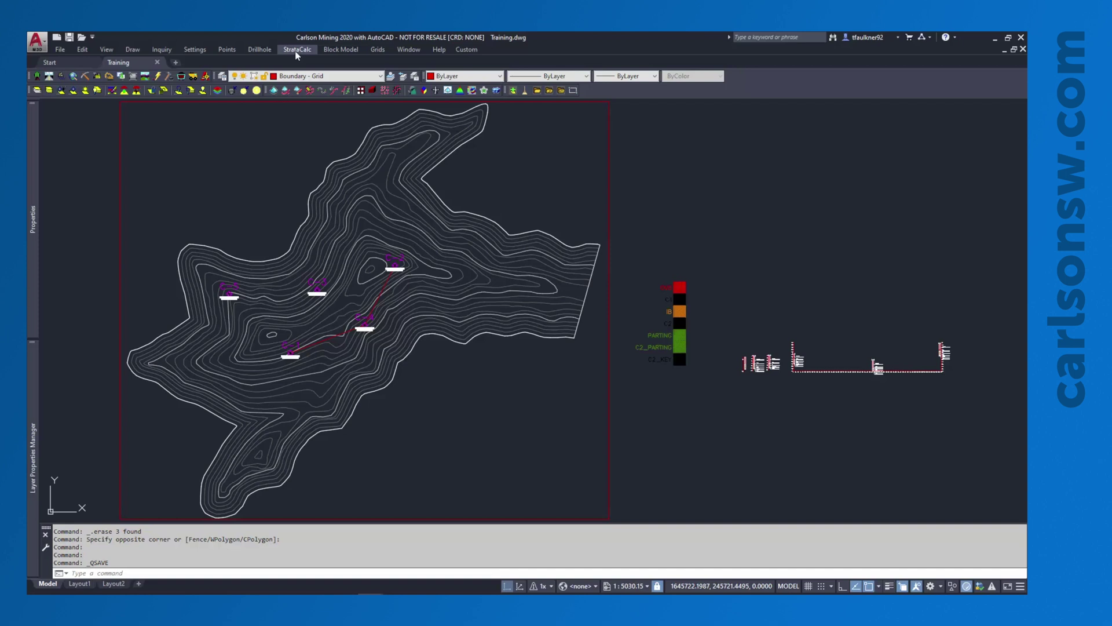
Step: Run StrataCalc Auto-Run Residuals on the five window-selected drillholes
left_click(297, 50)
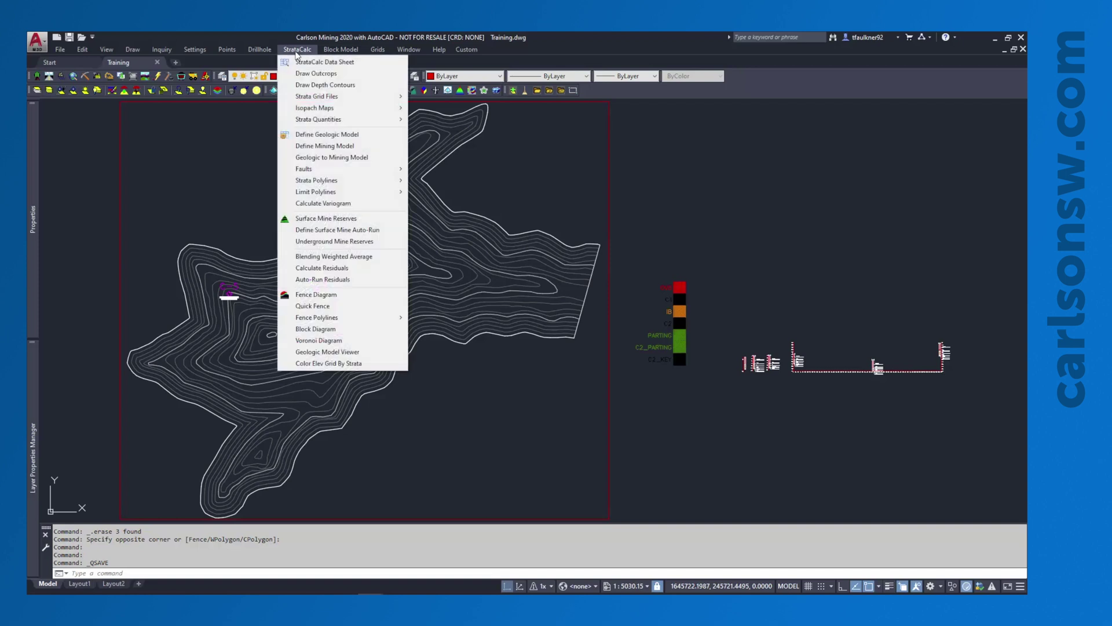
left_click(333, 280)
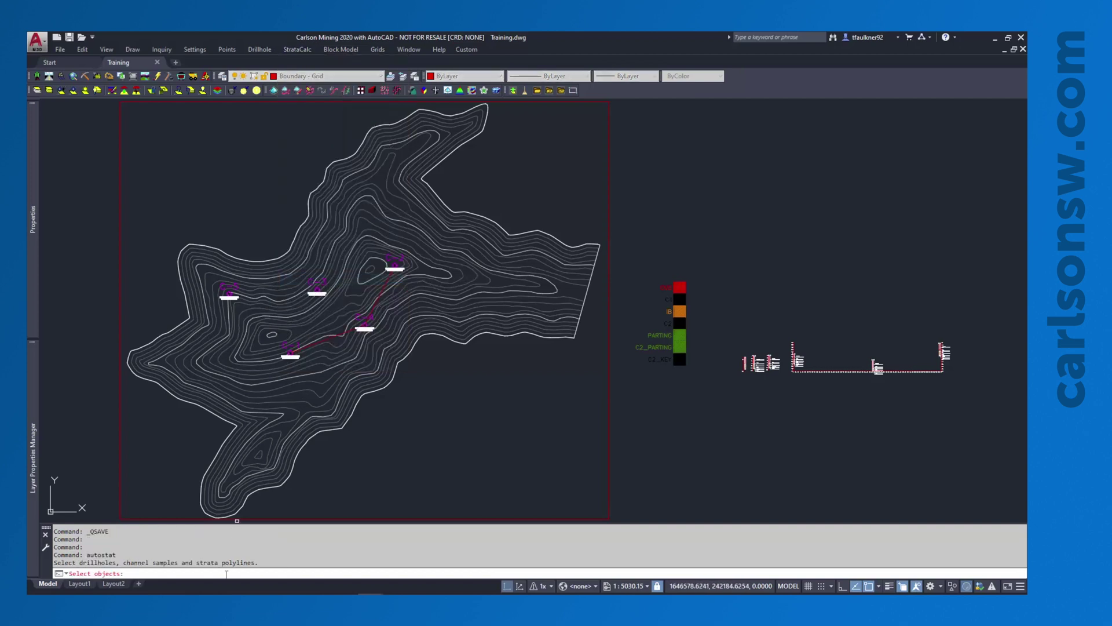
left_click(169, 202)
left_click(461, 414)
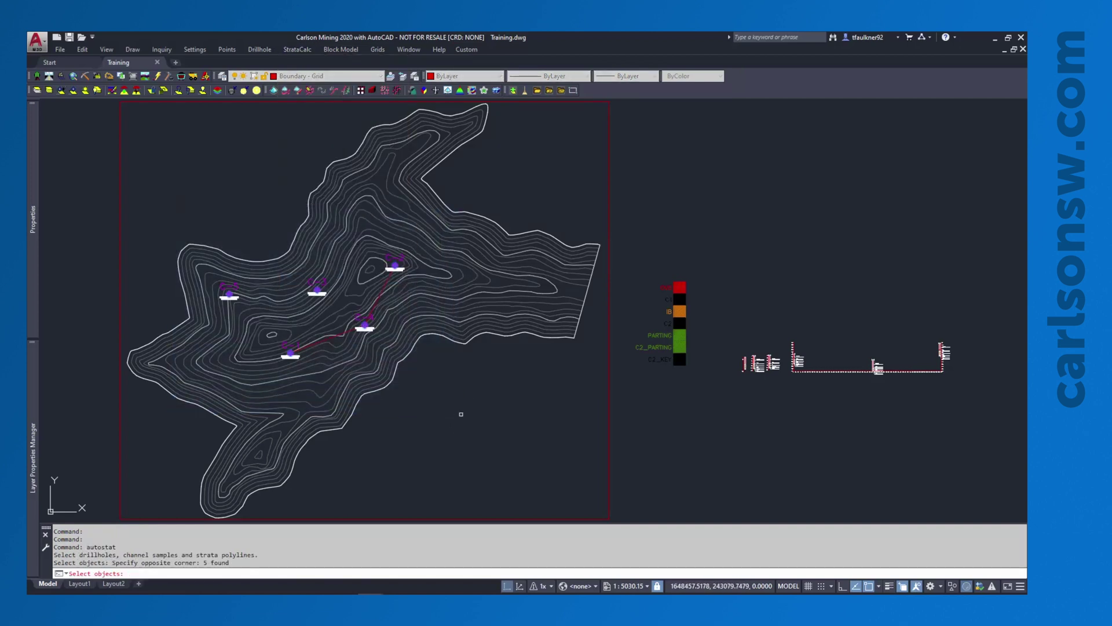
key("Return")
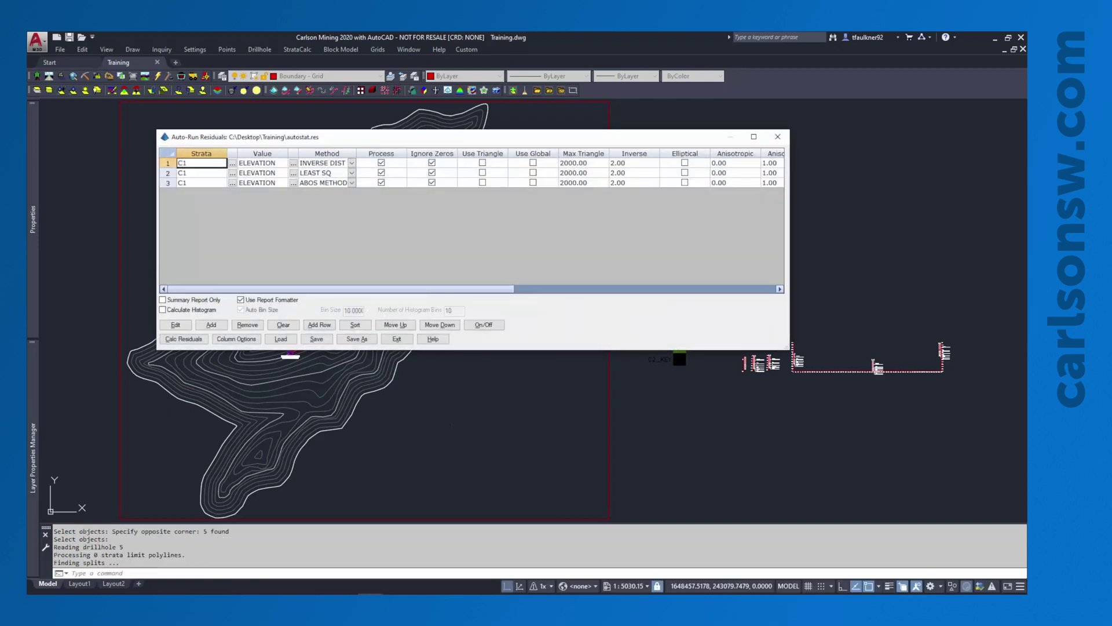
Step: Empty the residuals table and add a C1 THICKNESS row using Inverse Distance
left_click(284, 325)
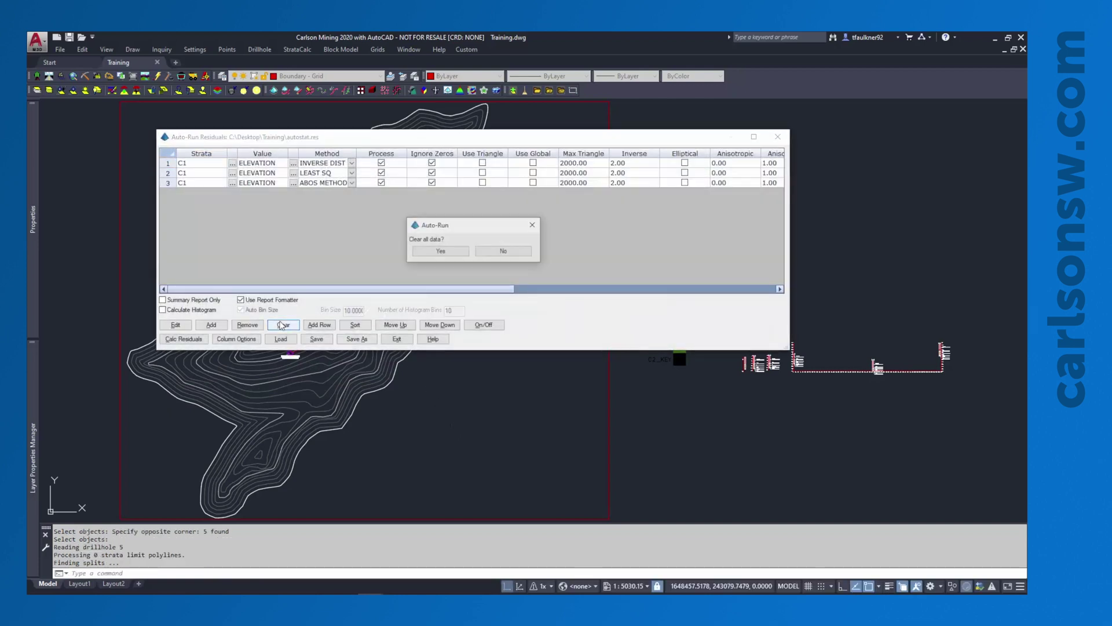
left_click(494, 253)
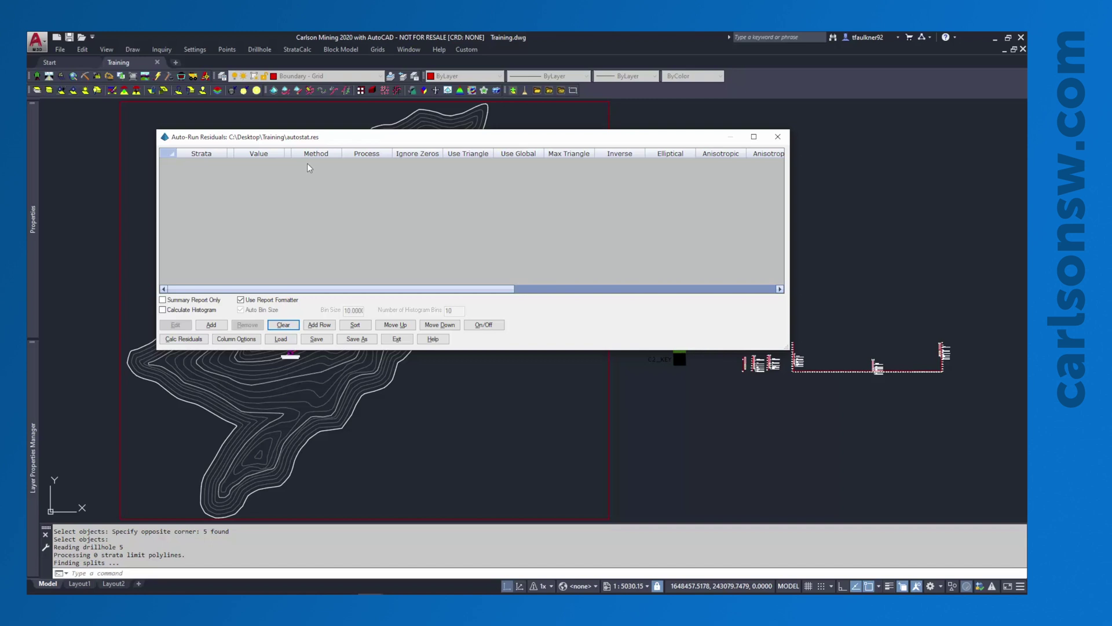
left_click(211, 326)
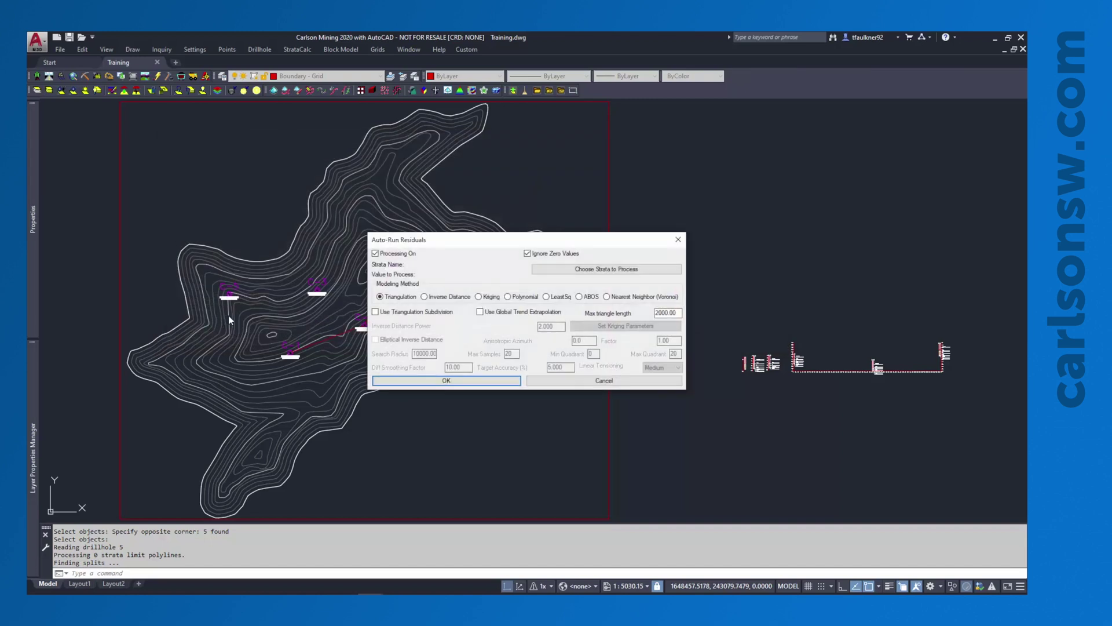
left_click(617, 274)
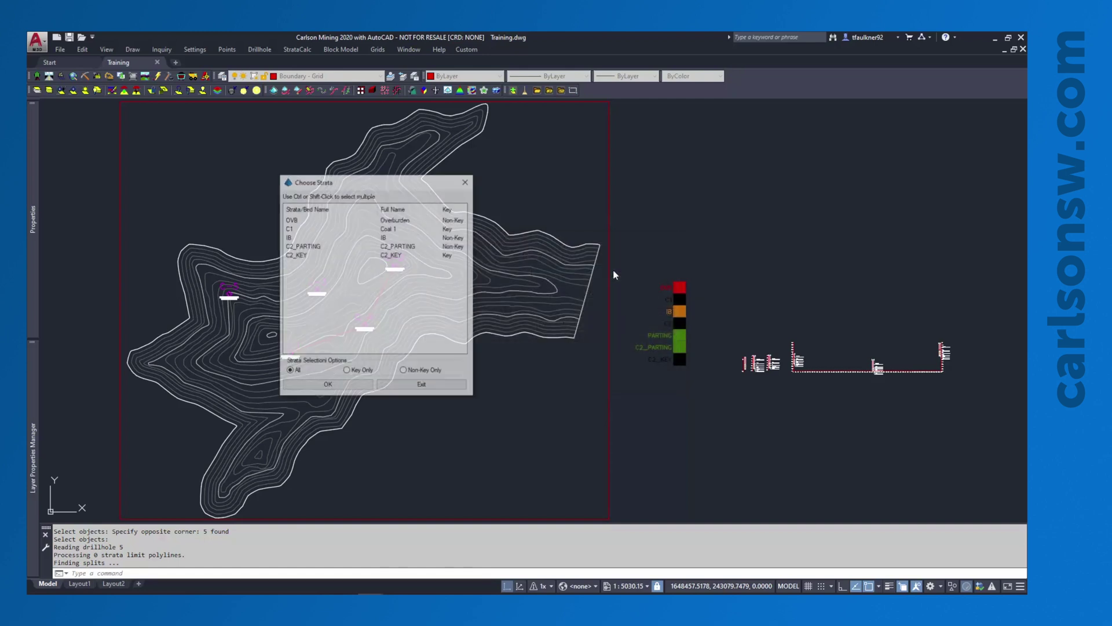
left_click(293, 229)
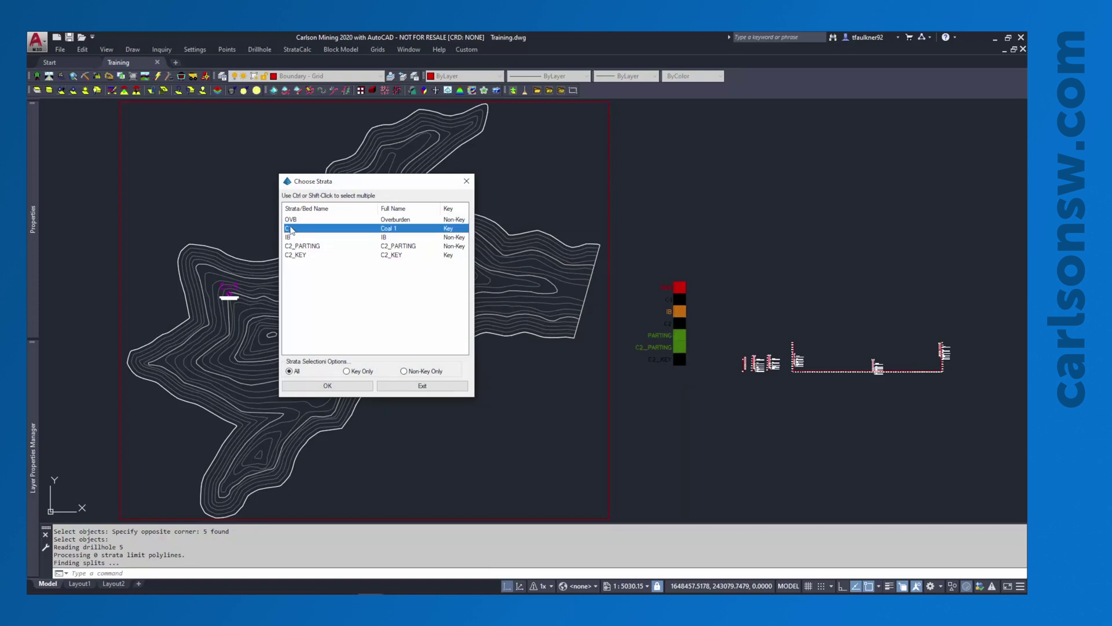
double_click(291, 230)
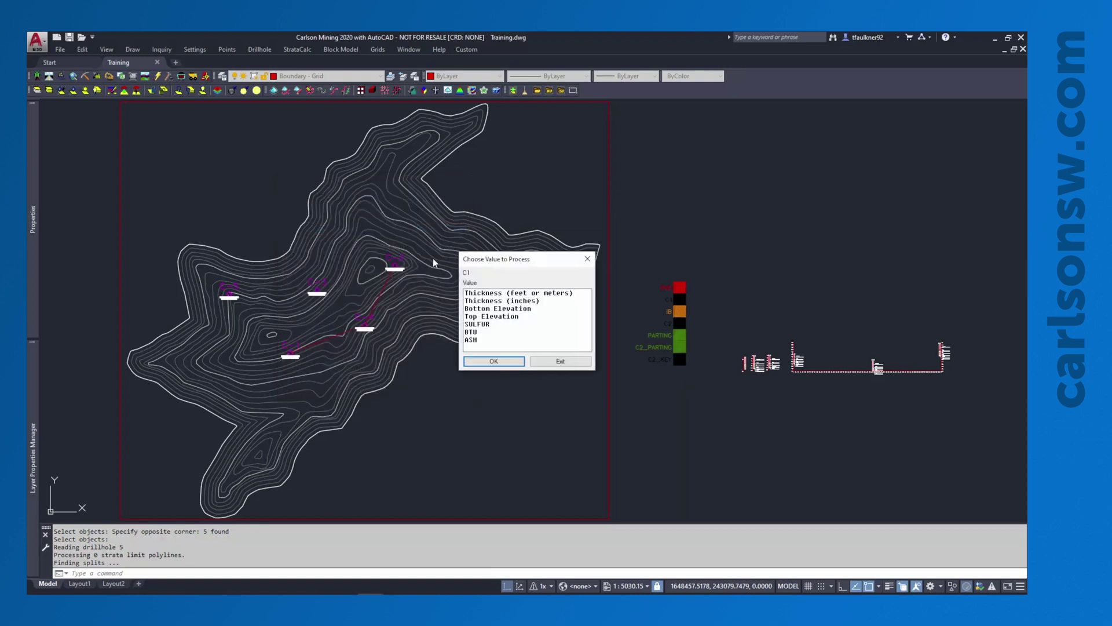
left_click(493, 294)
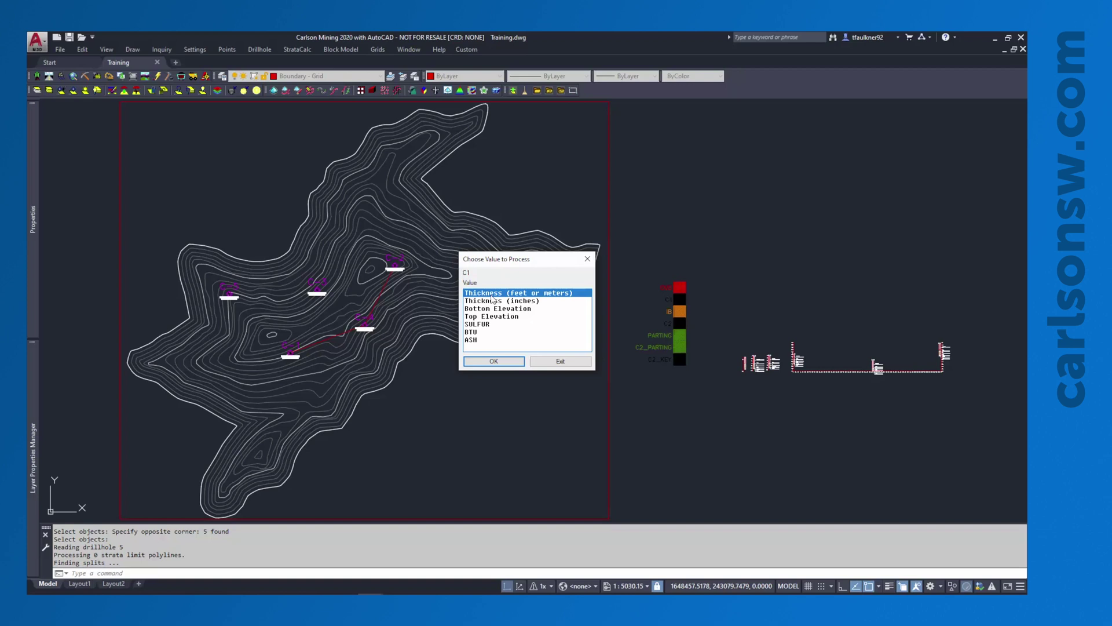
left_click(503, 362)
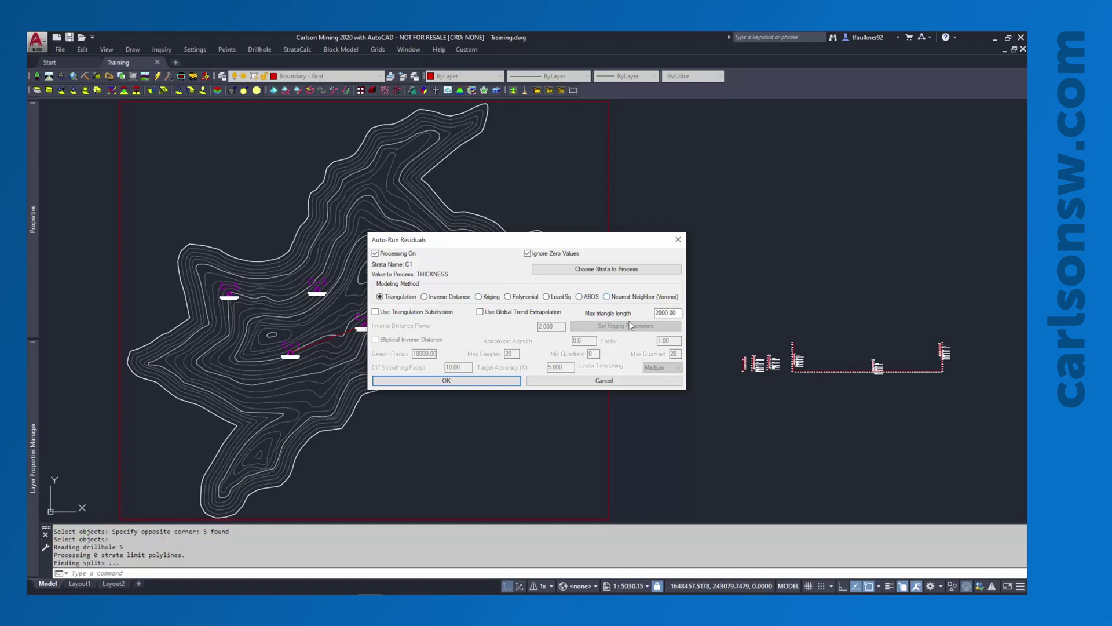
left_click(440, 301)
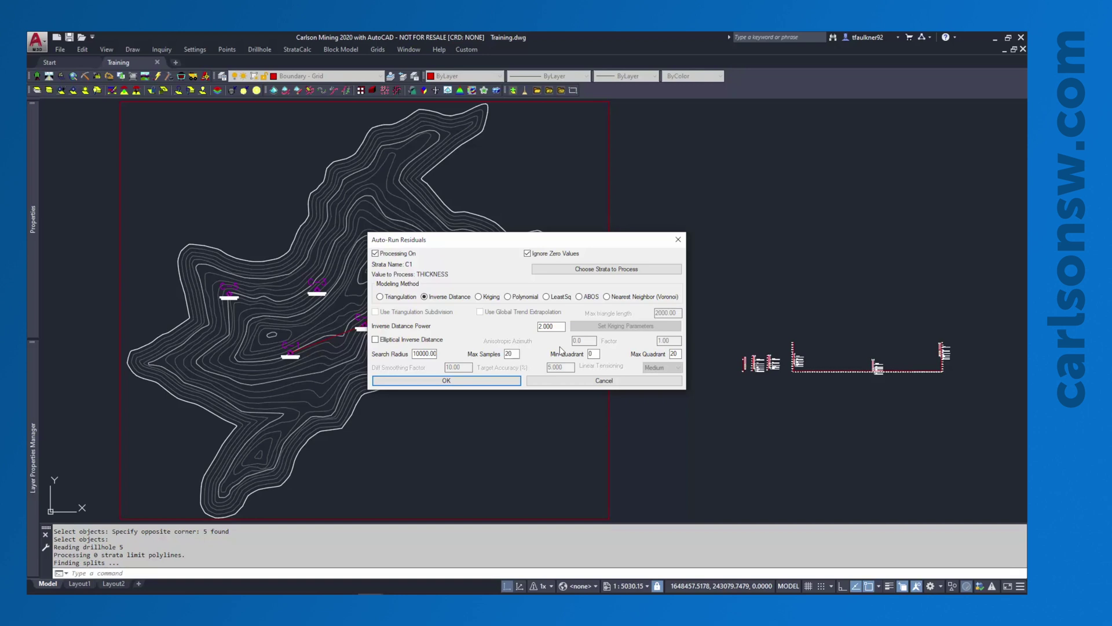
left_click(479, 380)
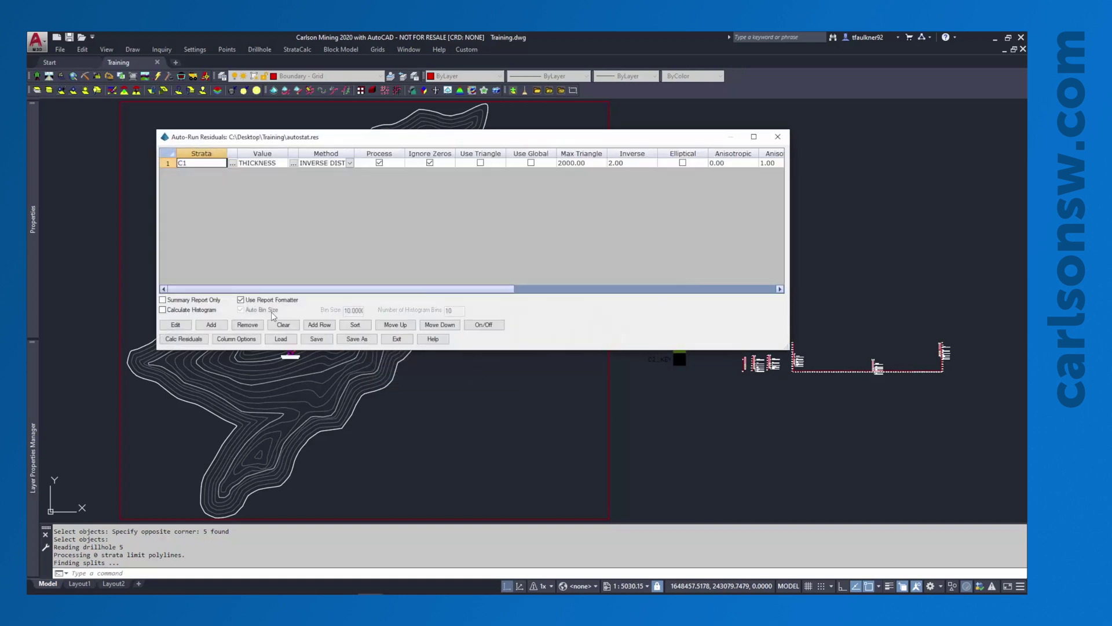
Step: Add a C1 THICKNESS residuals row using the Polynomial method
left_click(214, 326)
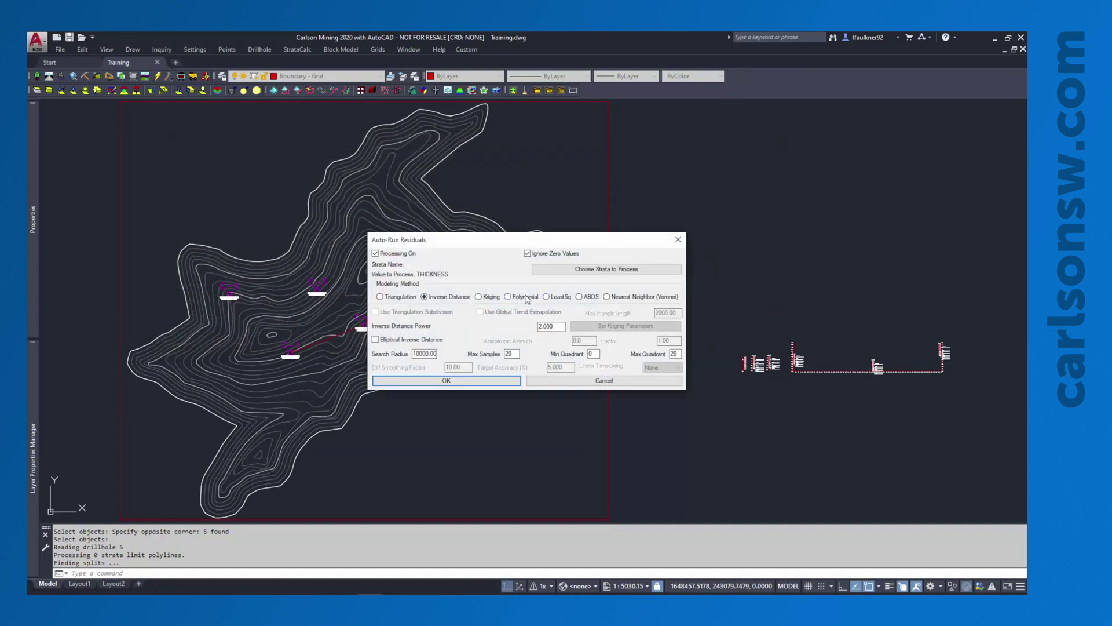
left_click(524, 298)
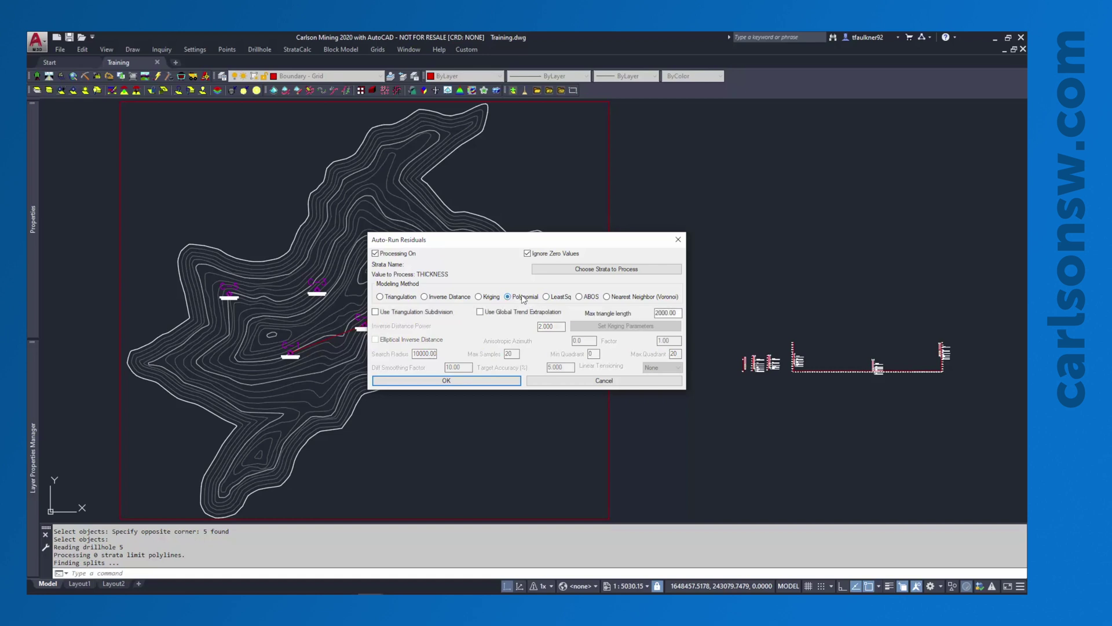
left_click(619, 268)
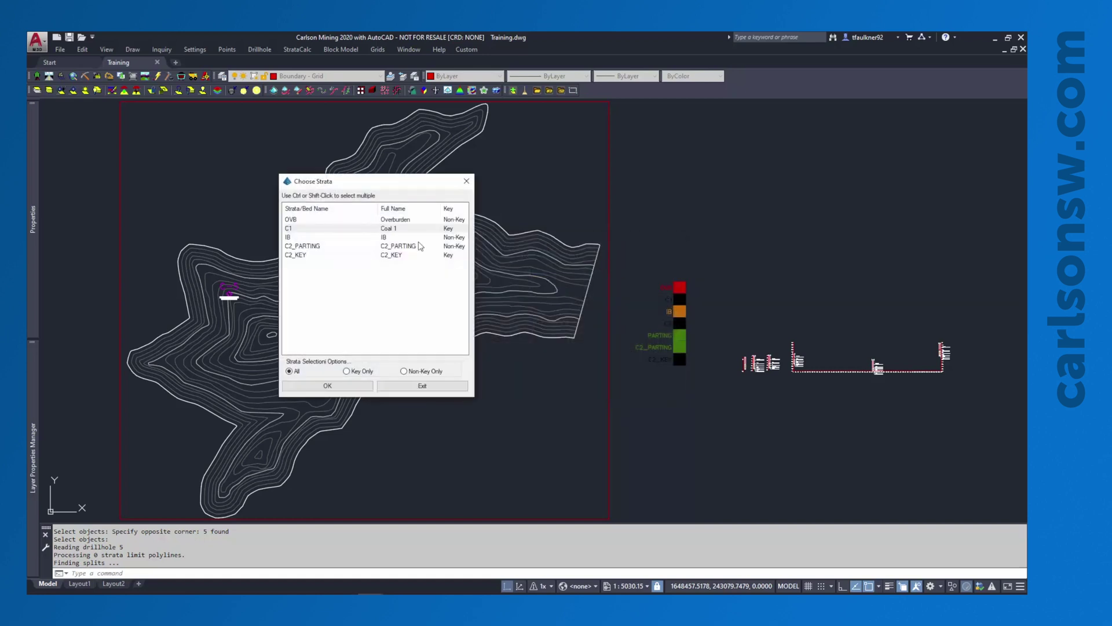
left_click(297, 230)
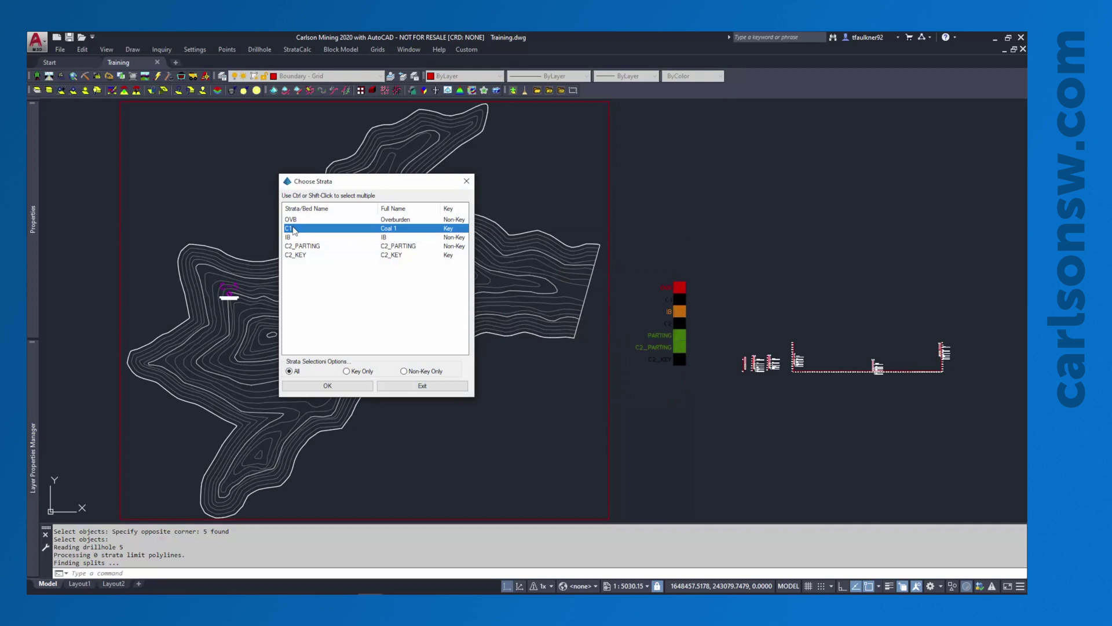
left_click(327, 385)
left_click(494, 293)
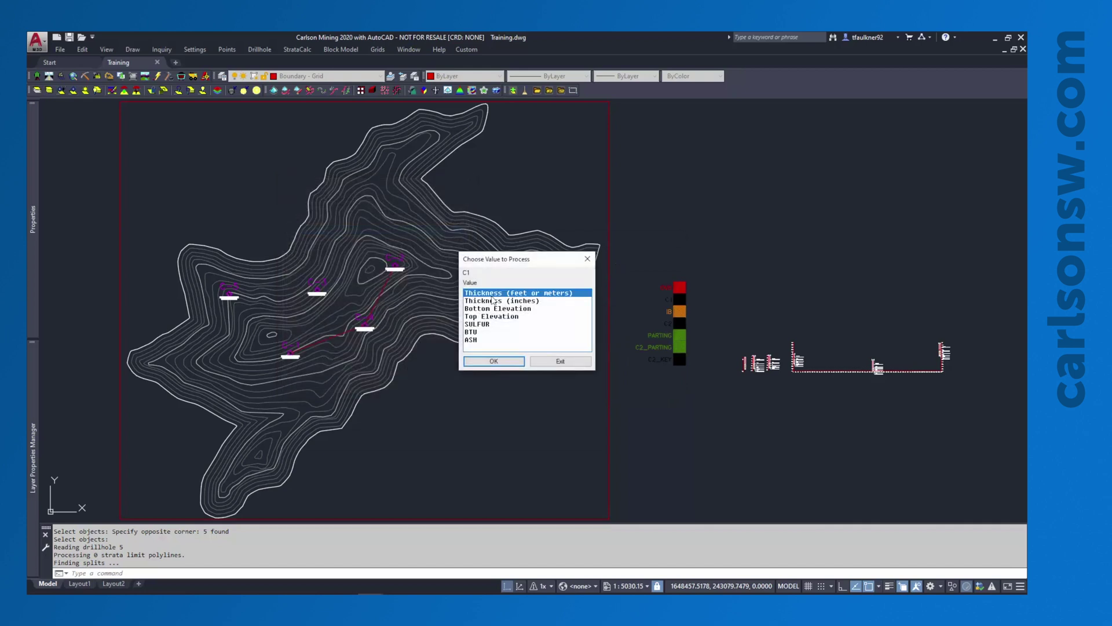
left_click(496, 361)
left_click(474, 384)
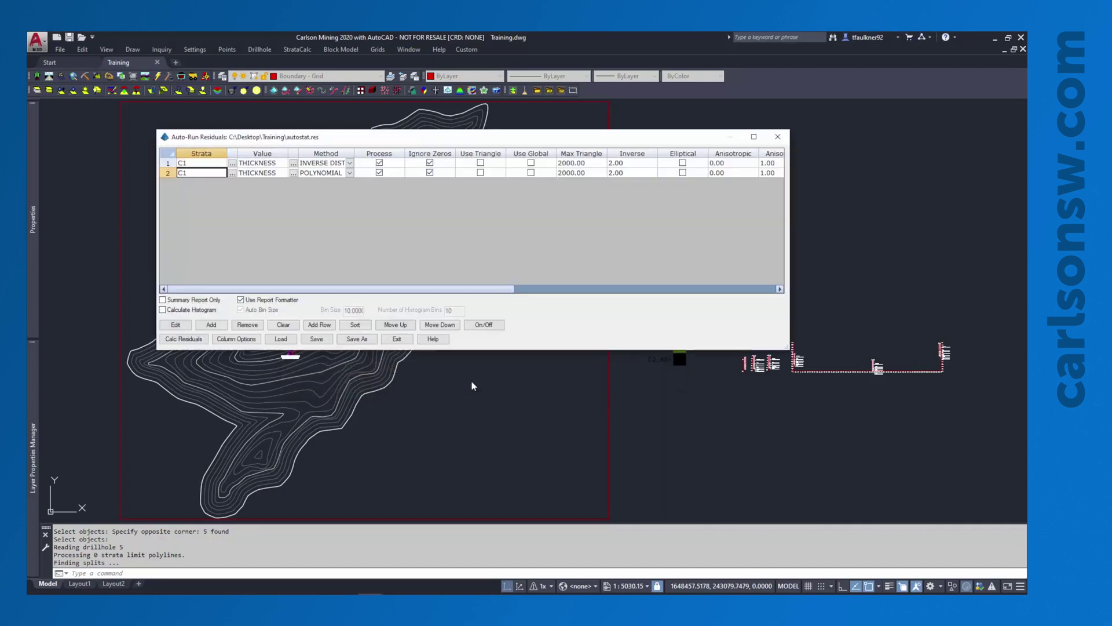
Step: Add a C1 THICKNESS residuals row using the Least Squares method
left_click(213, 324)
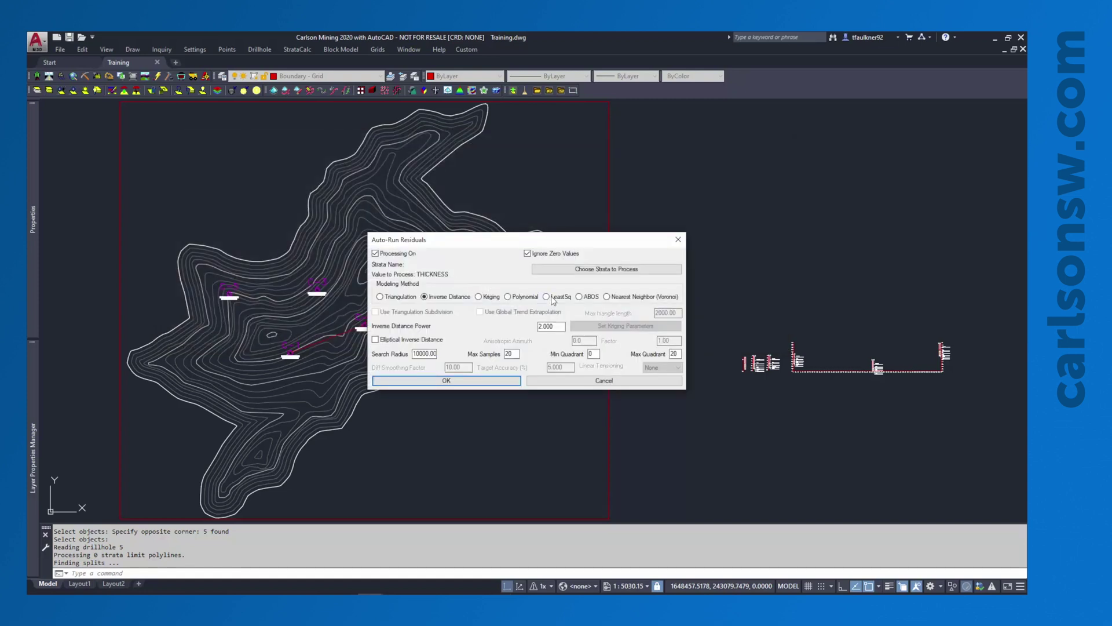
left_click(608, 271)
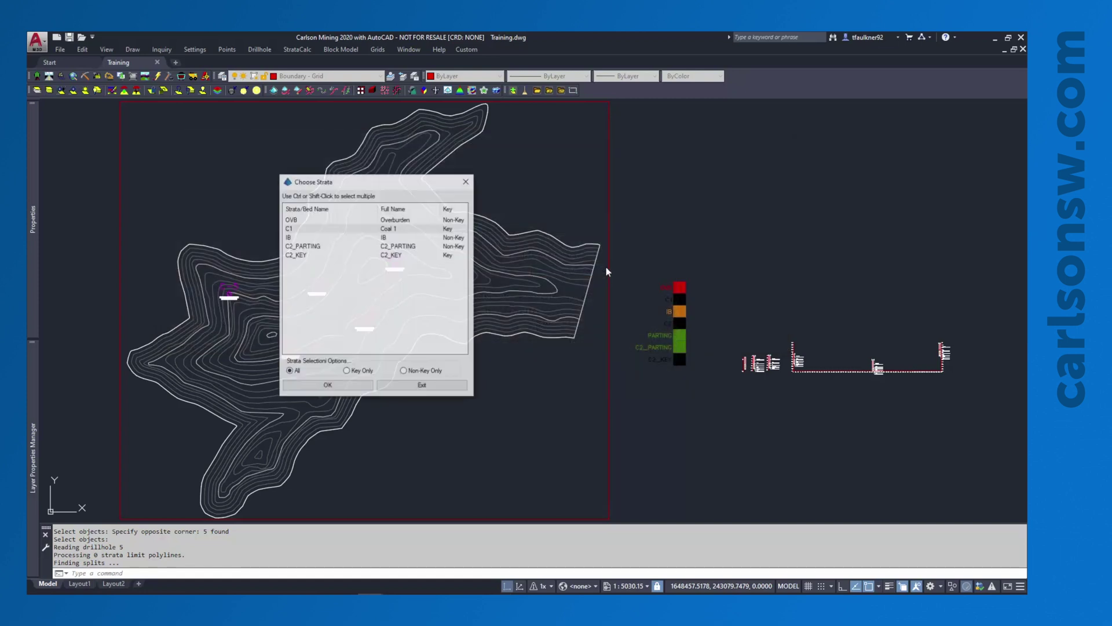
left_click(293, 230)
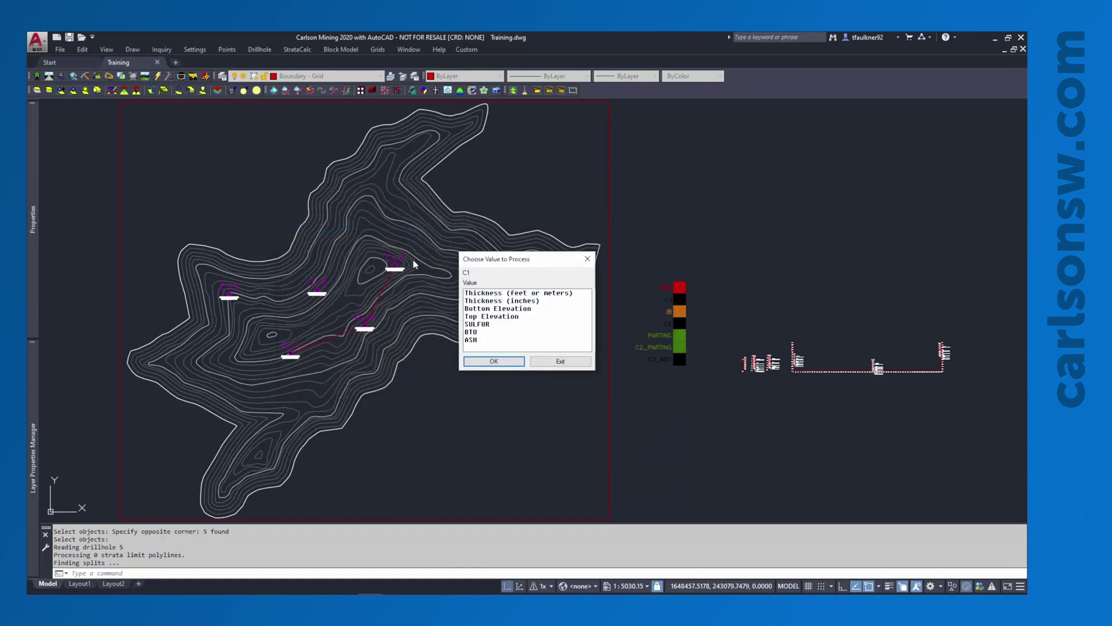
left_click(481, 293)
left_click(493, 362)
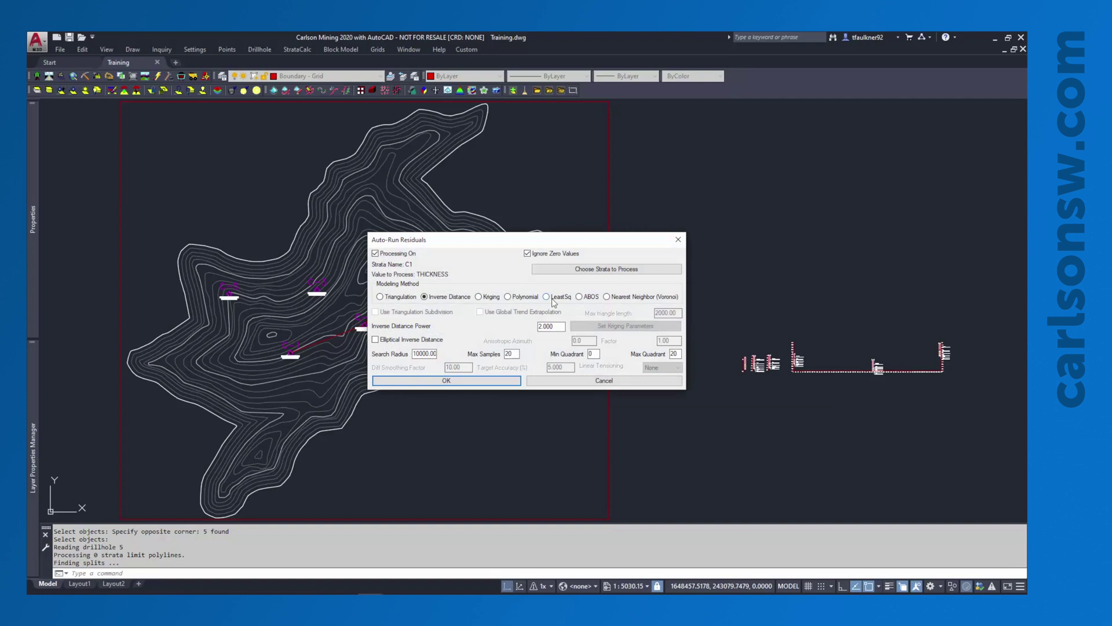
left_click(554, 299)
left_click(446, 381)
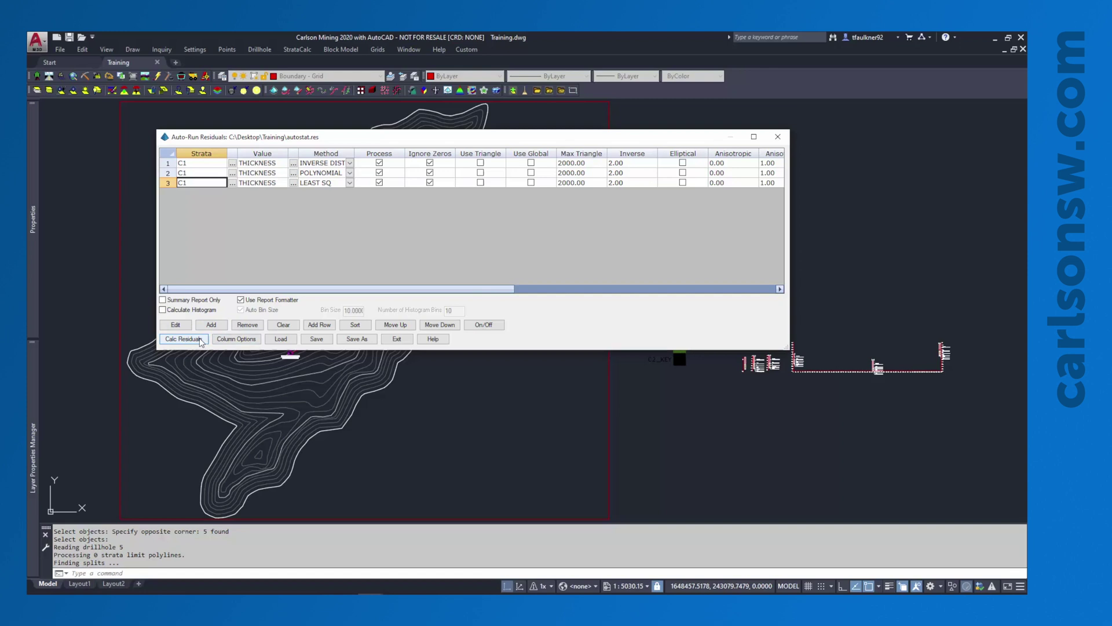
Step: Calculate residuals without saving definitions, reviewing the Strata, Value, Model and Absolute Value Residual fields
left_click(201, 339)
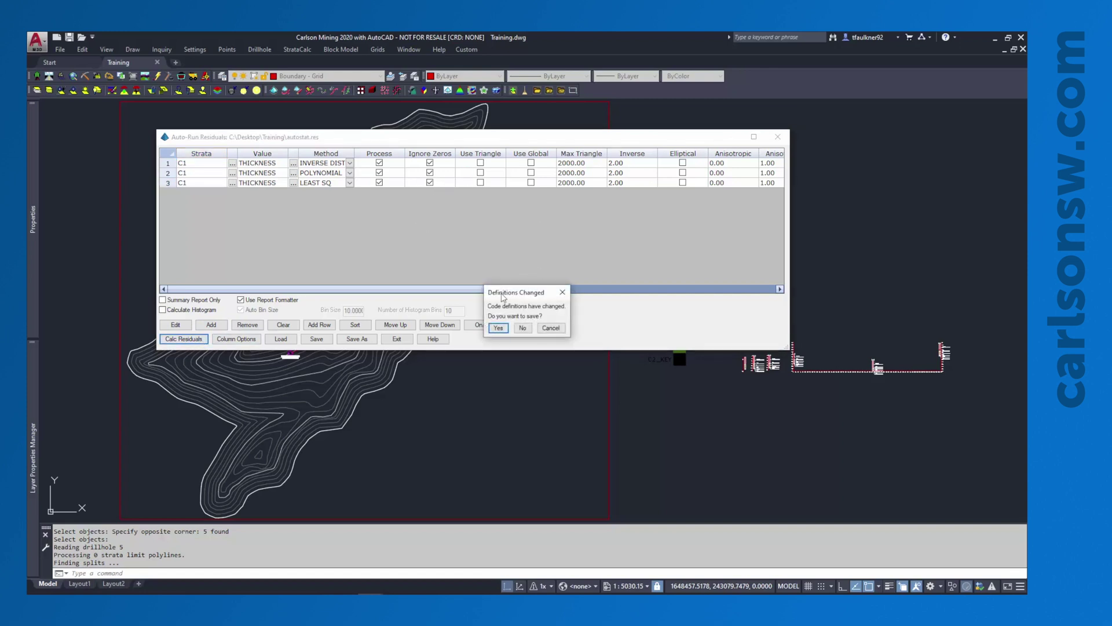
left_click(523, 329)
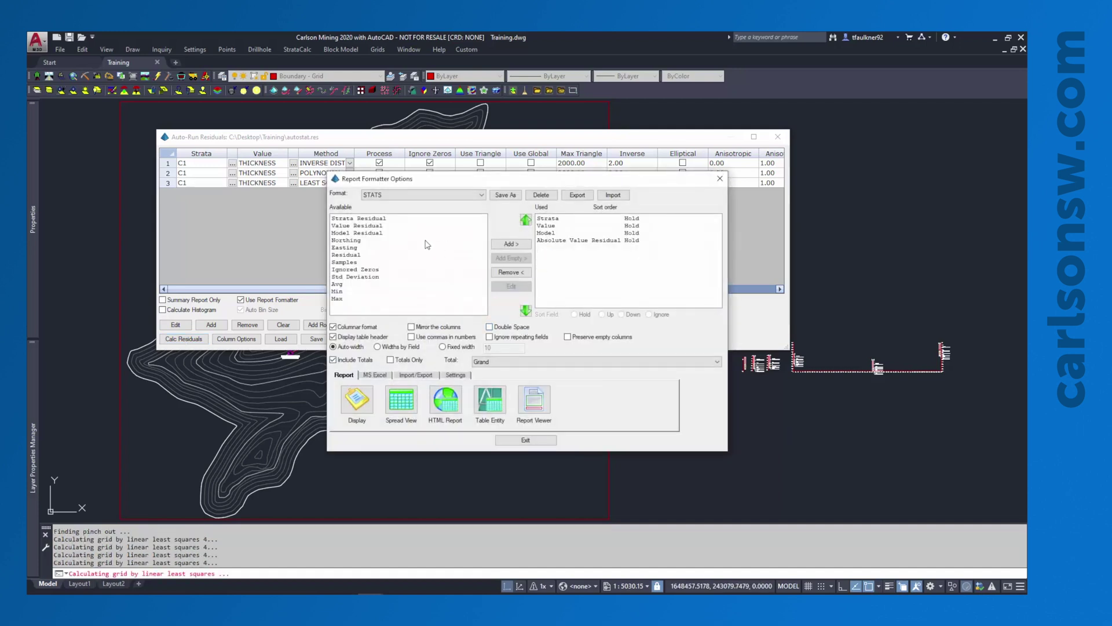
left_click(550, 220)
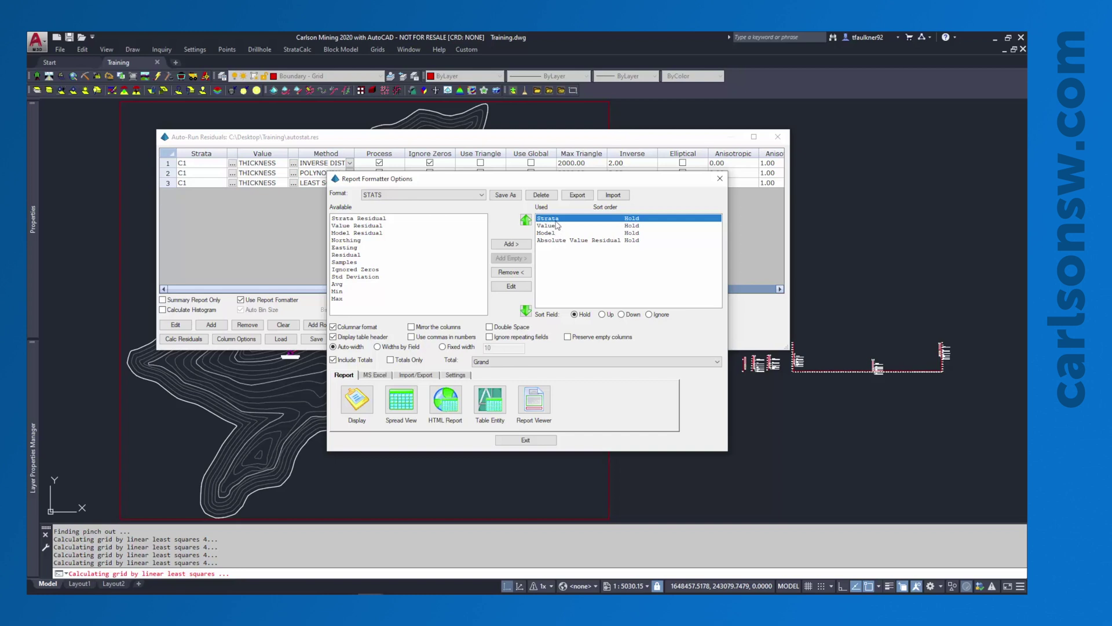
left_click(555, 226)
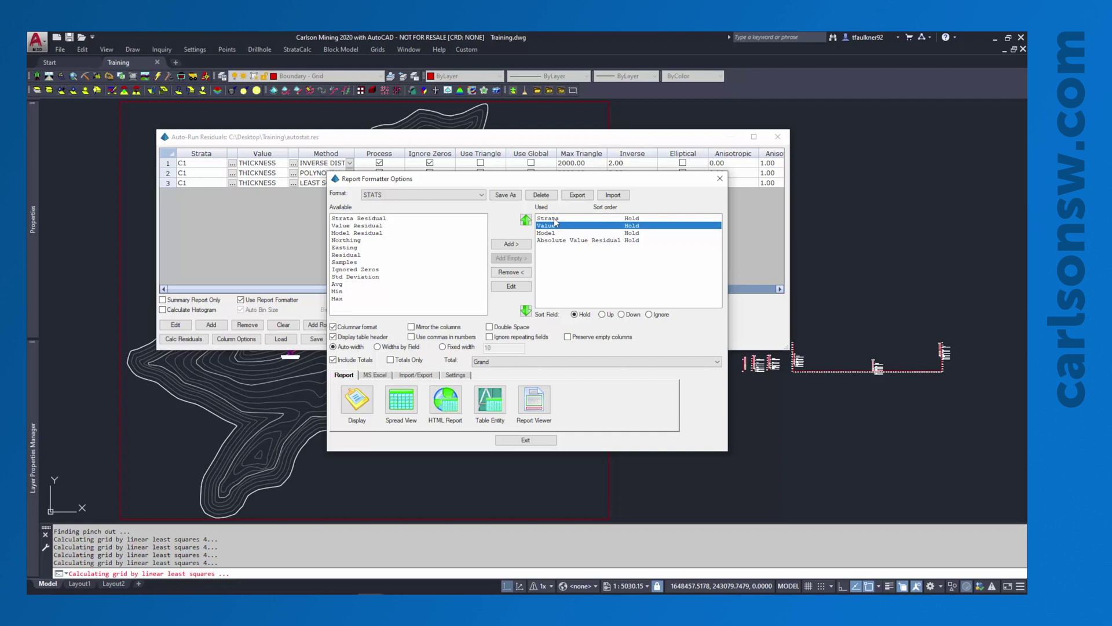
left_click(554, 233)
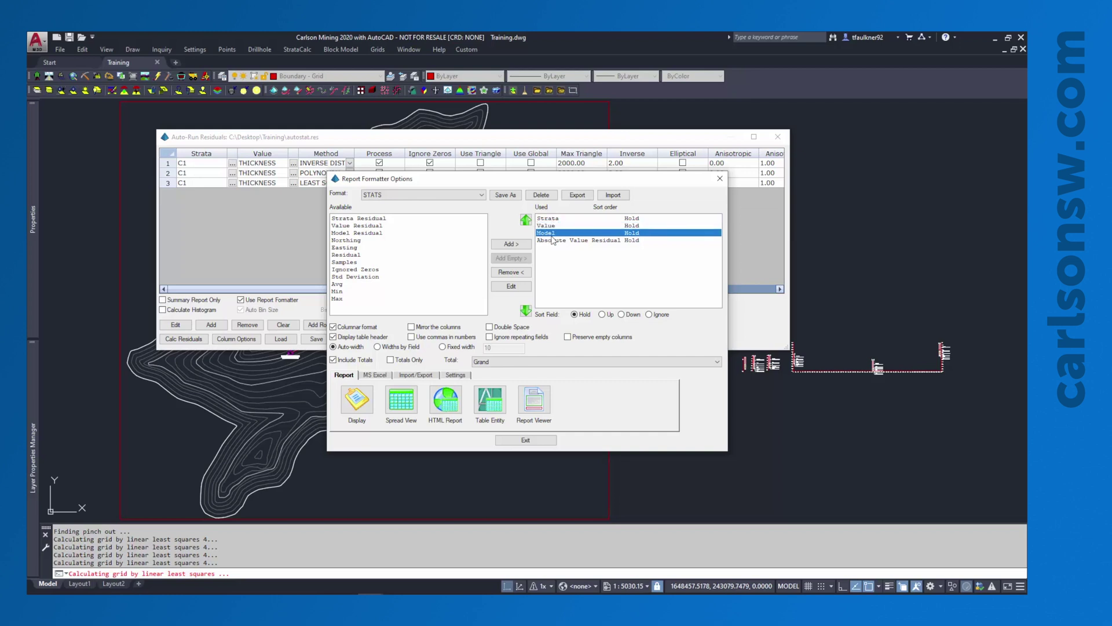
left_click(555, 240)
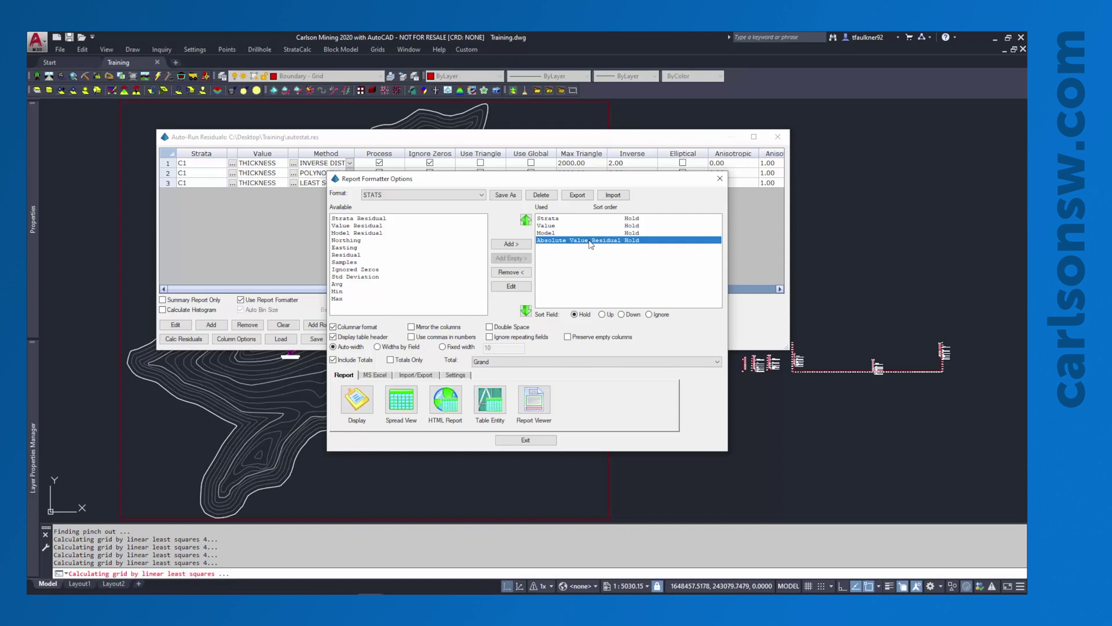
left_click(366, 398)
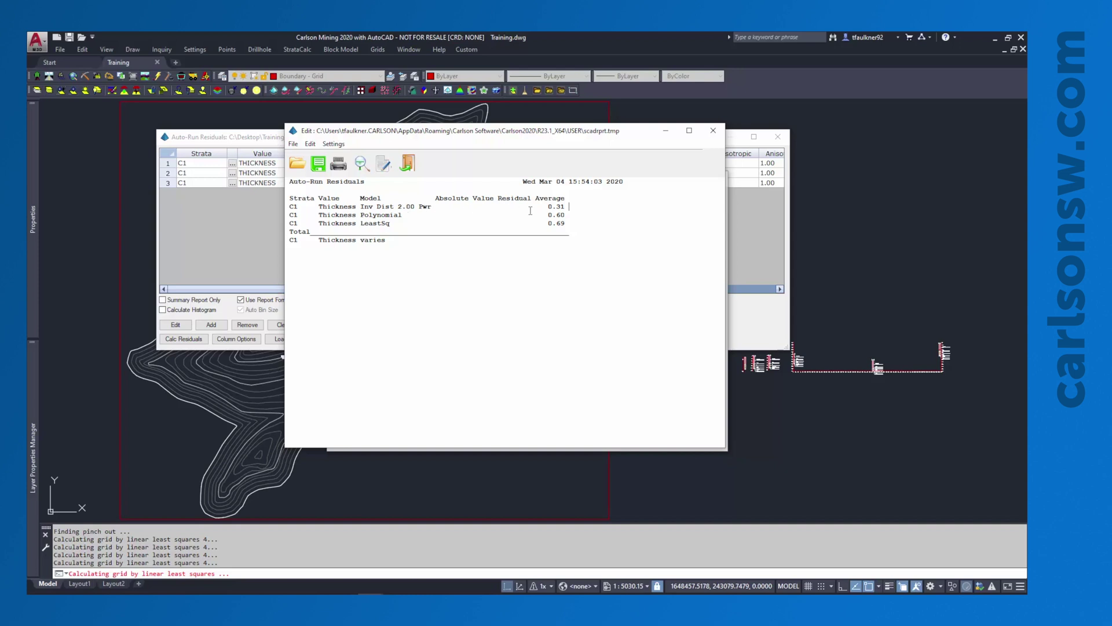
left_click_drag(565, 206, 548, 207)
left_click_drag(548, 215, 571, 216)
left_click(566, 225)
left_click_drag(568, 207, 549, 207)
Step: Highlight the Inverse Distance average 0.31 in the report
left_click(563, 207)
left_click_drag(567, 206, 546, 206)
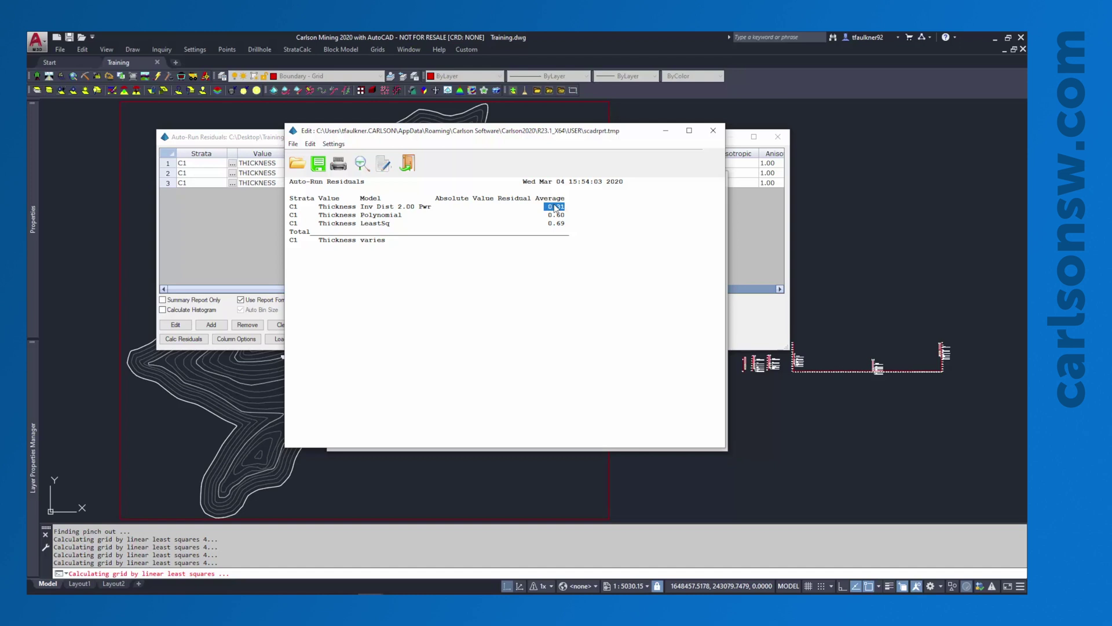